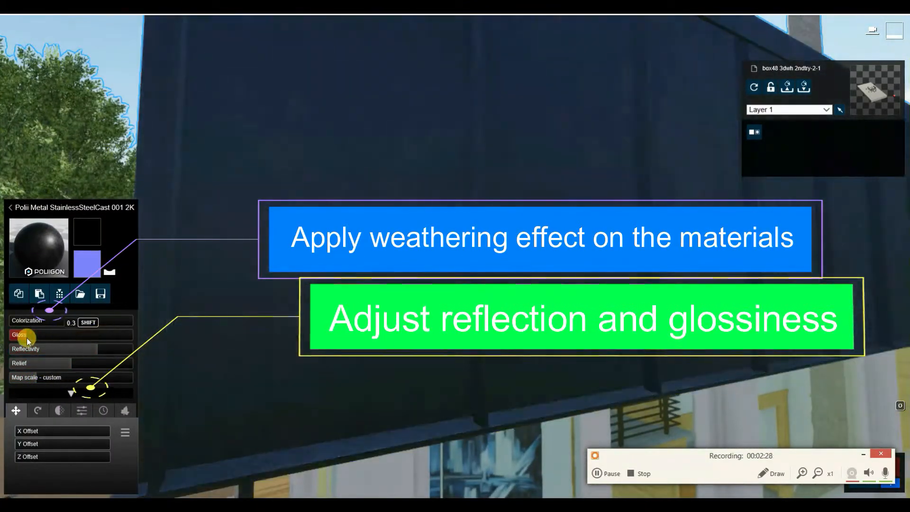
Raise the gloss of the dark stainless-steel cladding material and apply weathering to it.
{"action": "left_click_drag", "start_coordinate": [26, 338], "coordinate": [45, 338]}
{"action": "key", "text": "s"}
{"action": "key", "text": "w"}
{"action": "key", "text": "w"}
{"action": "left_click", "coordinate": [103, 411]}
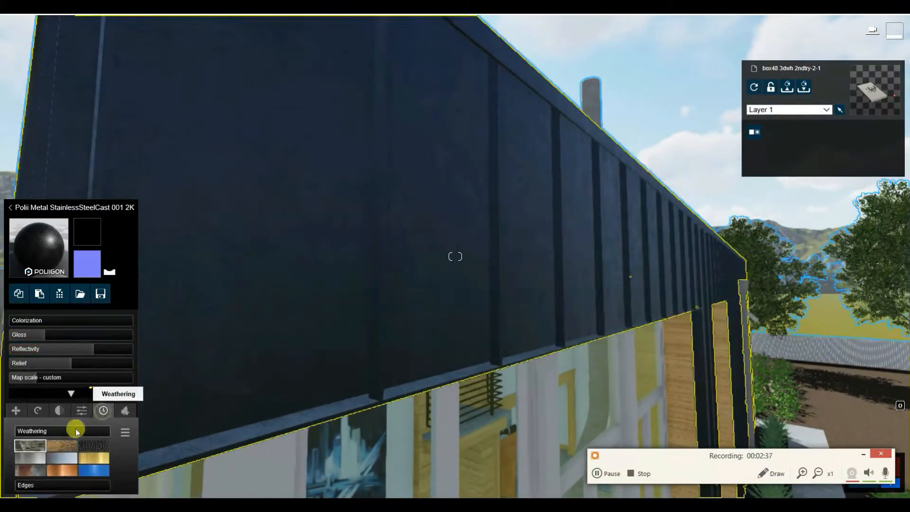
{"action": "left_click_drag", "start_coordinate": [26, 431], "coordinate": [71, 432]}
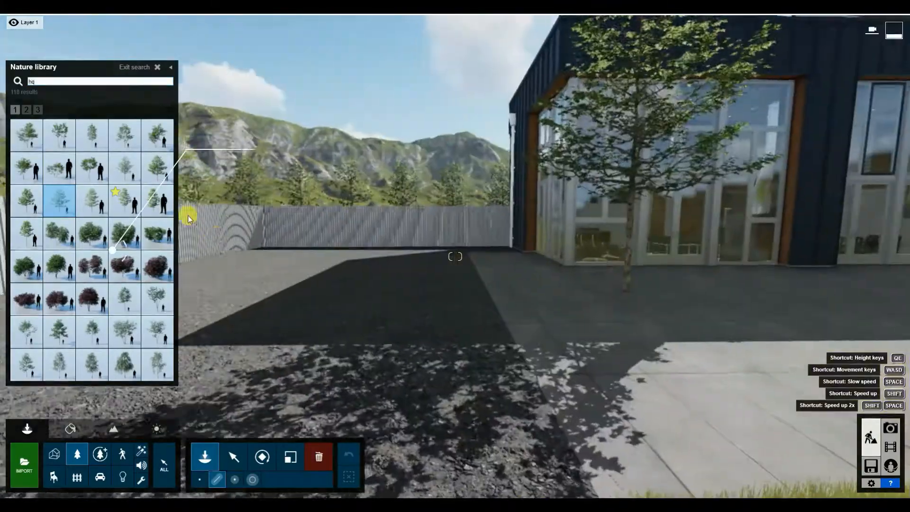
Plant a row of trees along the fence beside the house and reduce the number of items in the row.
{"action": "left_click", "coordinate": [265, 456]}
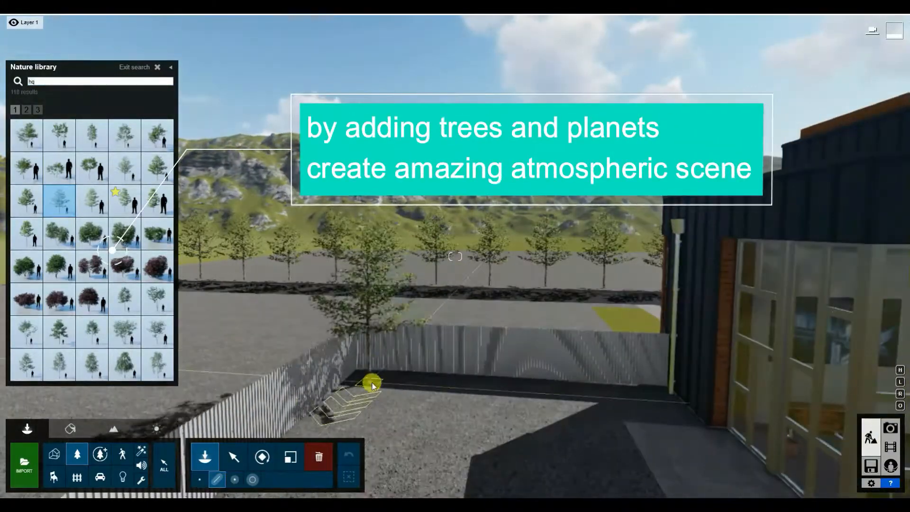
{"action": "left_click", "coordinate": [370, 363]}
{"action": "left_click", "coordinate": [649, 375]}
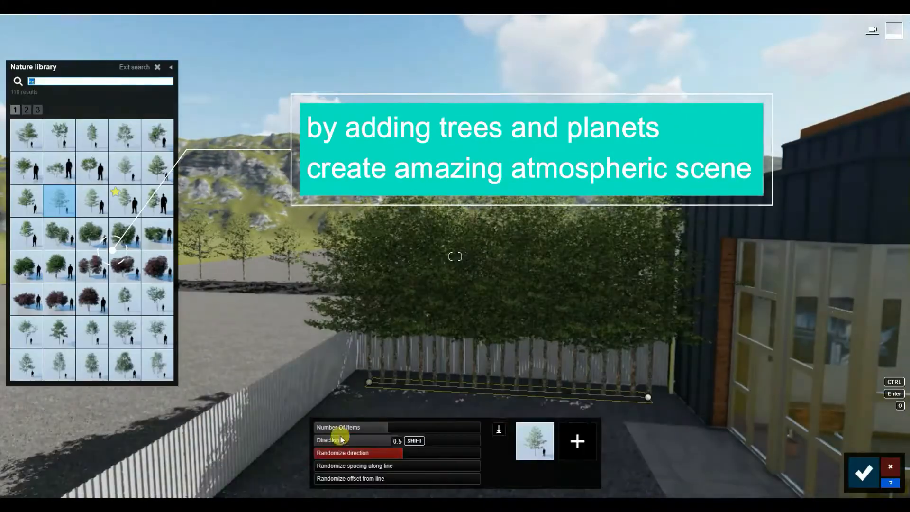
{"action": "left_click", "coordinate": [331, 428]}
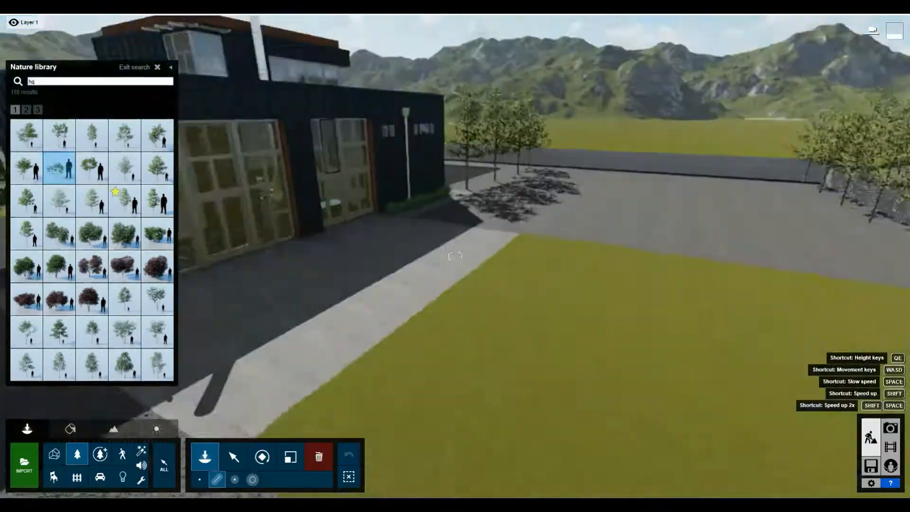
Plant a sparse row of trees across the gravel beyond the lawn's end, mixing in a second tree species.
{"action": "left_click", "coordinate": [59, 135]}
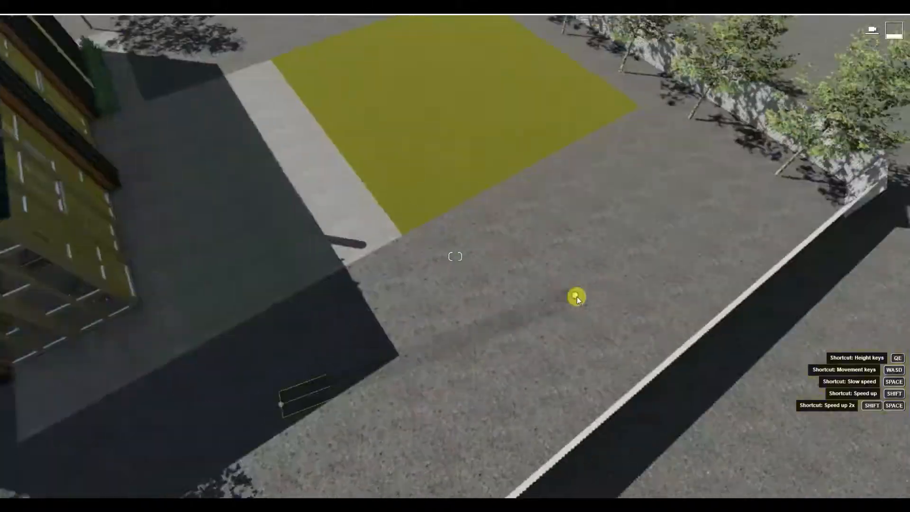
{"action": "left_click", "coordinate": [679, 138]}
{"action": "left_click_drag", "start_coordinate": [357, 429], "coordinate": [373, 419]}
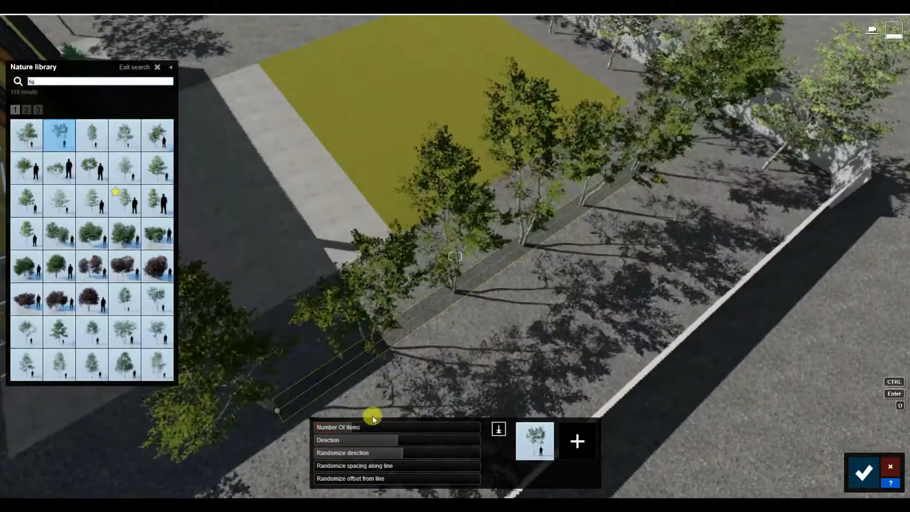
{"action": "left_click", "coordinate": [99, 151]}
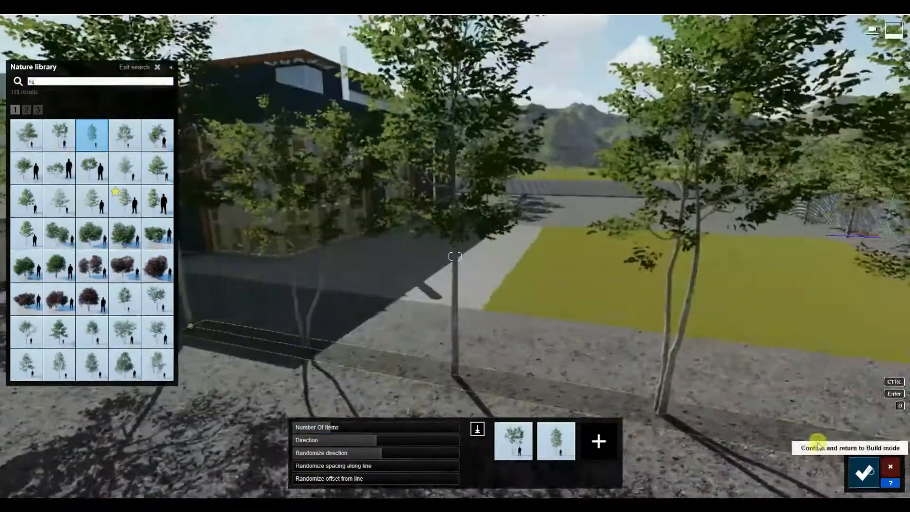
{"action": "left_click", "coordinate": [864, 472]}
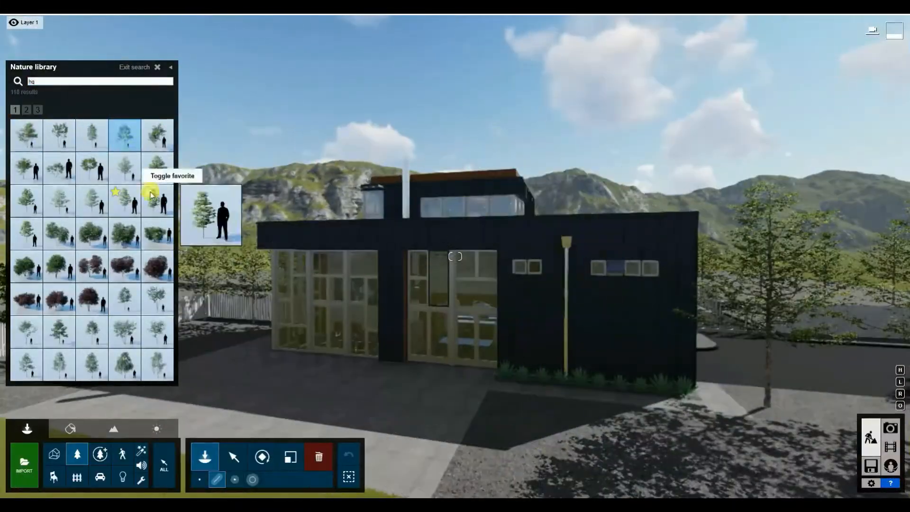
Place large single trees along the street in front of the house.
{"action": "left_click", "coordinate": [59, 365]}
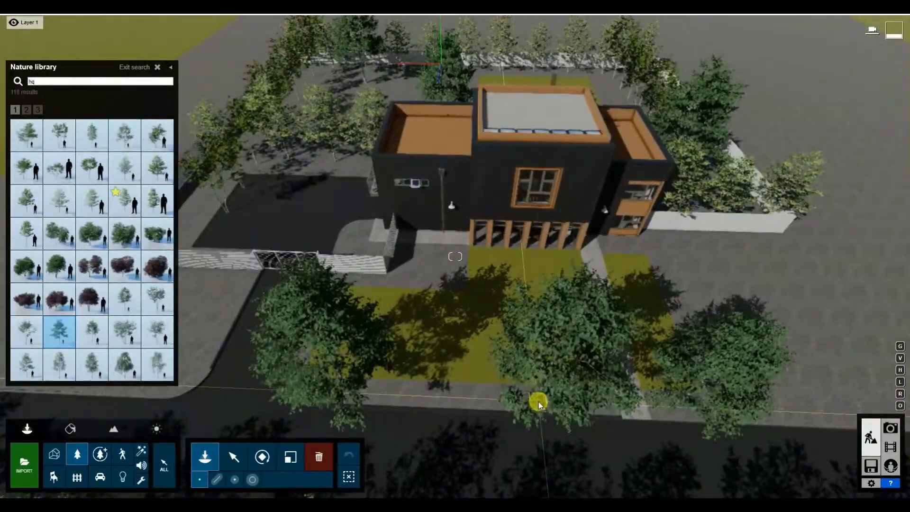
{"action": "left_click", "coordinate": [539, 405]}
{"action": "right_click_drag", "start_coordinate": [539, 405], "coordinate": [650, 345]}
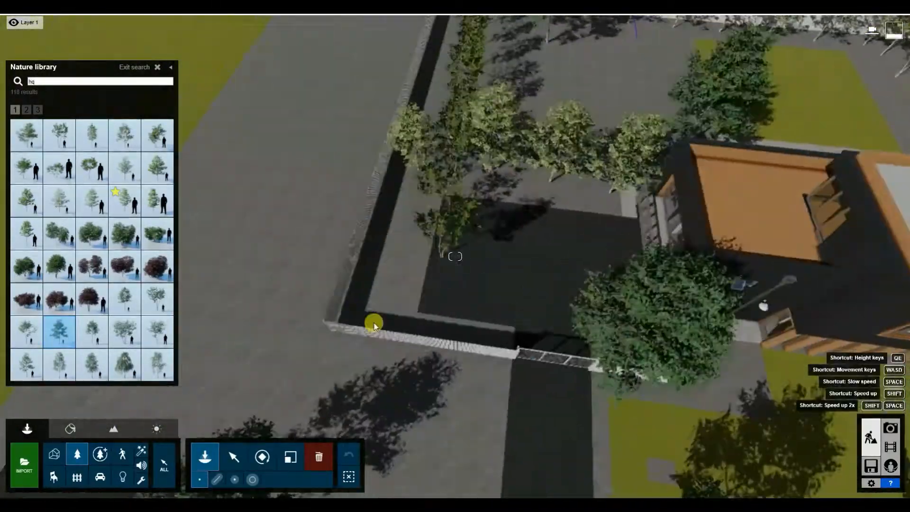
Leave the "hq" plant search and extend the low grey-green shrub border around the paved terrace up to the house.
{"action": "left_click", "coordinate": [26, 110]}
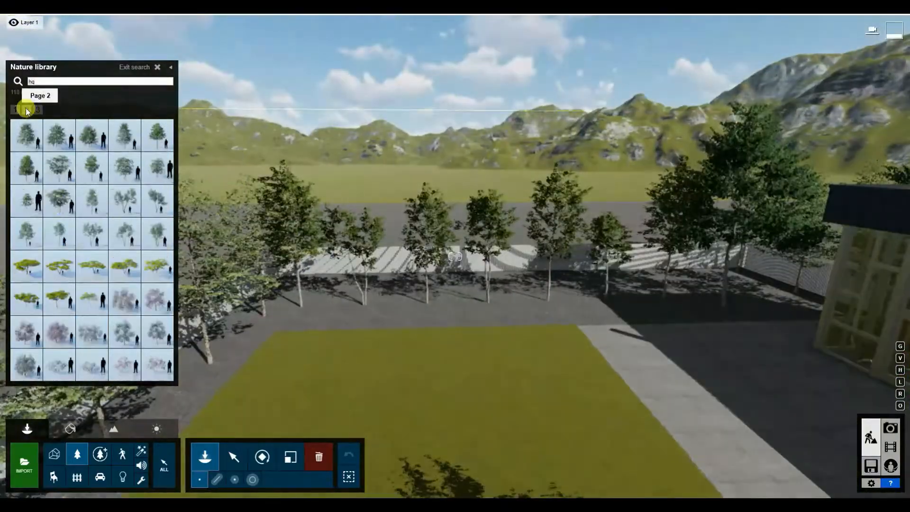
{"action": "right_click_drag", "start_coordinate": [491, 386], "coordinate": [247, 319]}
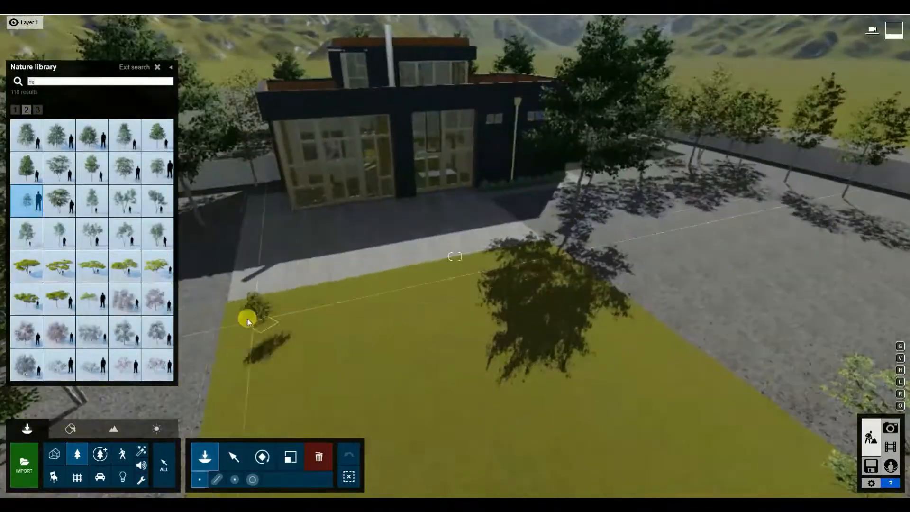
{"action": "left_click", "coordinate": [37, 110]}
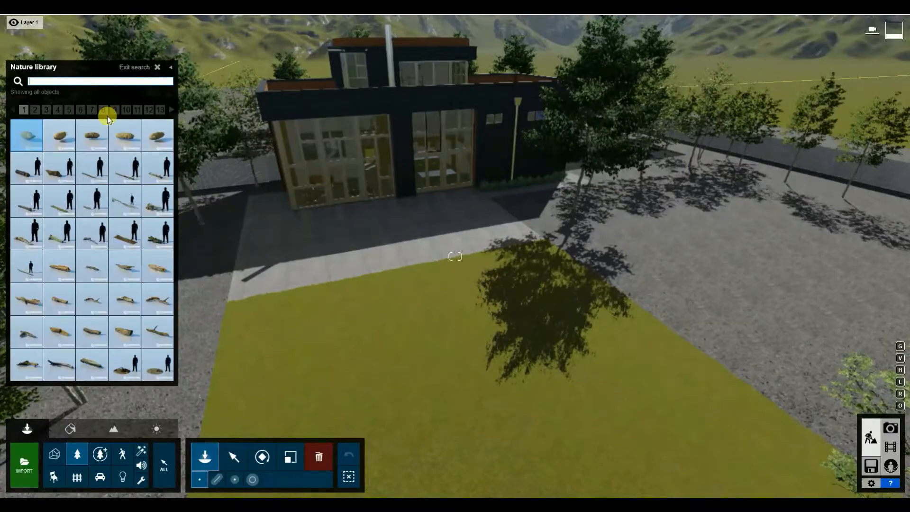
{"action": "left_click", "coordinate": [158, 67]}
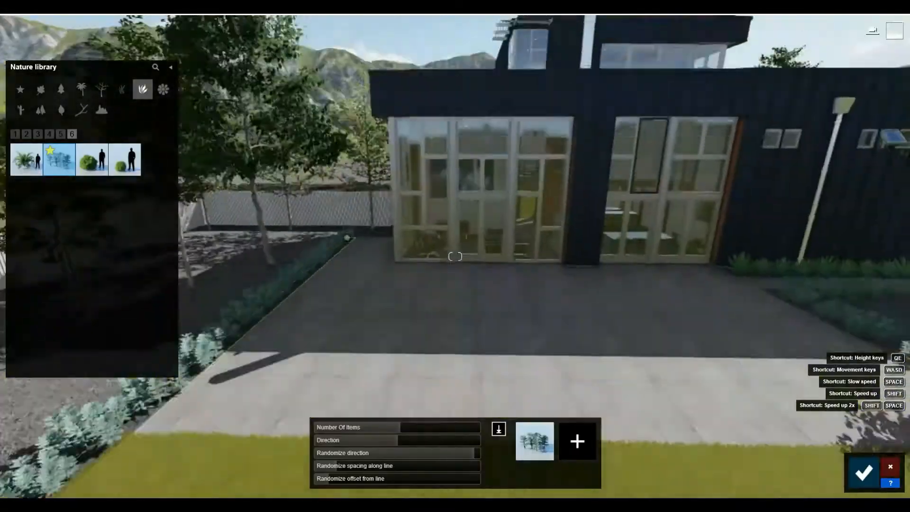
{"action": "key", "text": "w"}
{"action": "right_click_drag", "start_coordinate": [455, 256], "coordinate": [518, 230]}
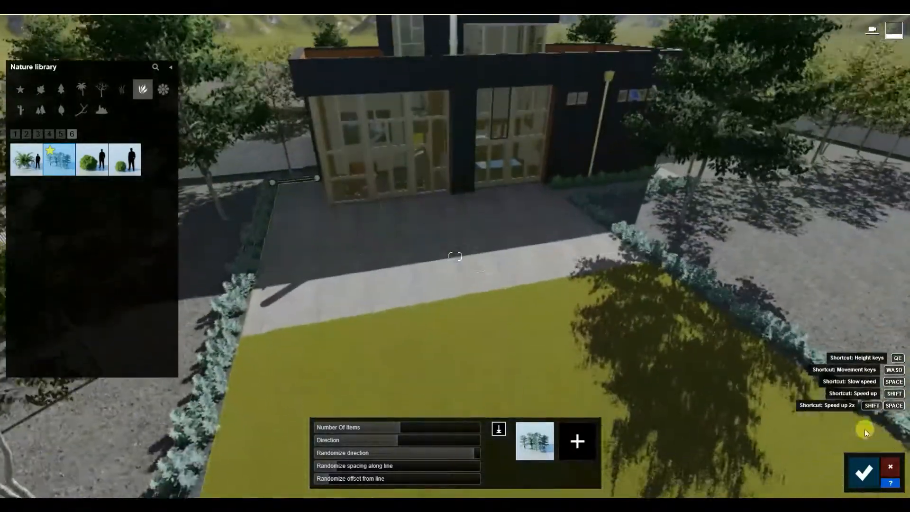
{"action": "left_click", "coordinate": [864, 472]}
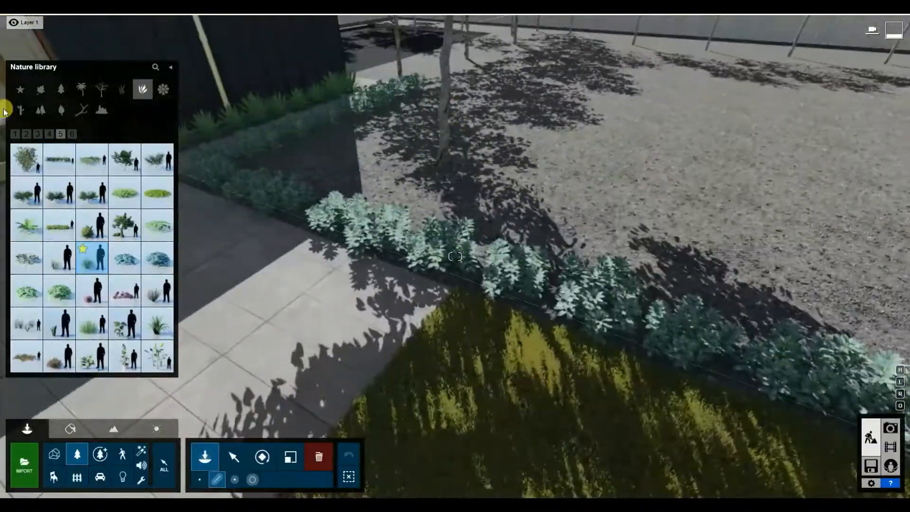
Try several species from the grass plants and choose the large spiky grass clump.
{"action": "left_click", "coordinate": [123, 89]}
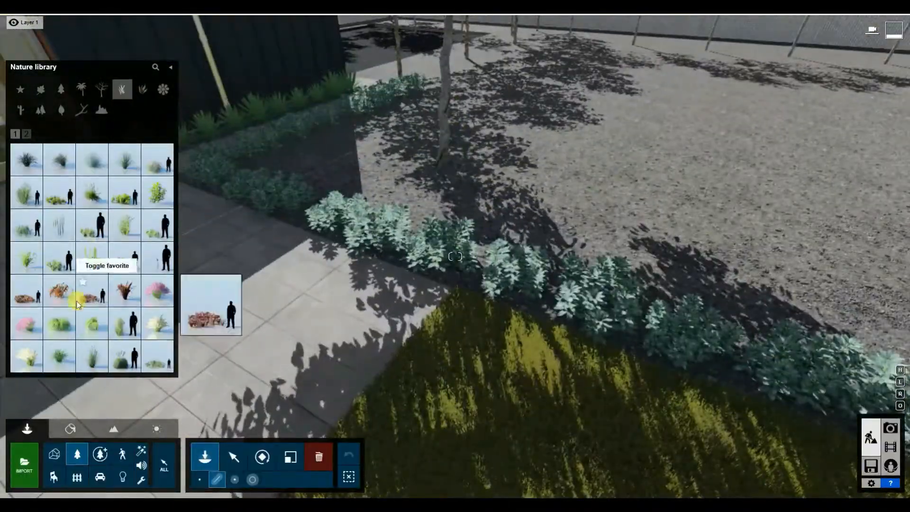
{"action": "key", "text": "w"}
{"action": "left_click", "coordinate": [60, 160]}
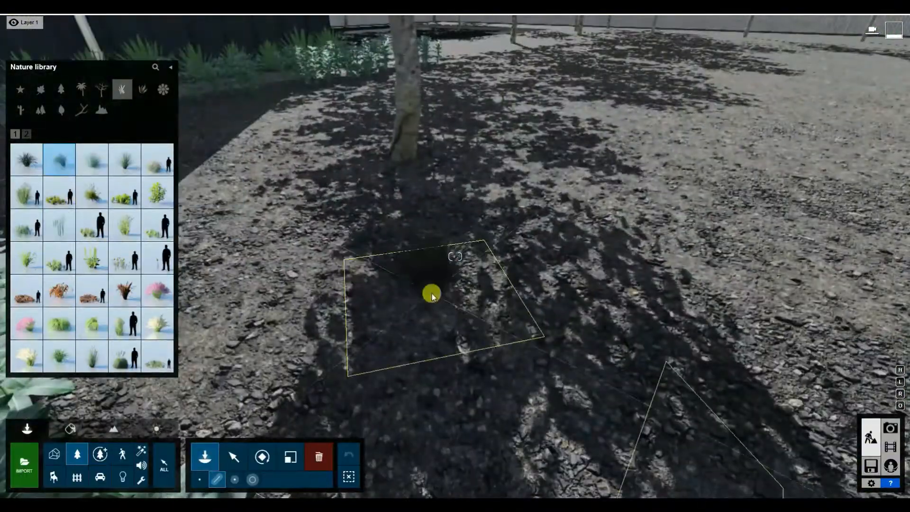
{"action": "left_click", "coordinate": [27, 159]}
{"action": "left_click", "coordinate": [157, 160]}
{"action": "left_click", "coordinate": [27, 192]}
{"action": "key", "text": "s"}
{"action": "left_click", "coordinate": [26, 133]}
{"action": "left_click", "coordinate": [92, 192]}
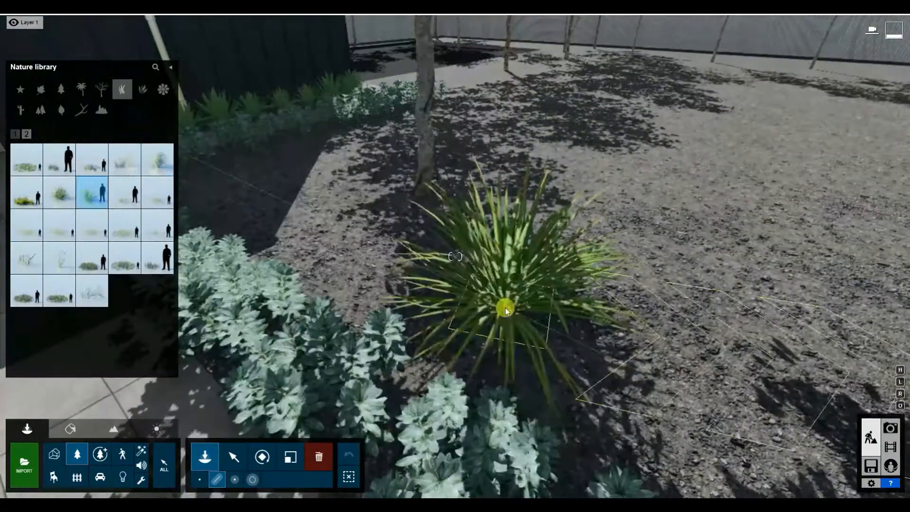
Place single spiky grass clumps in the gravel beds behind the shrub borders on both sides of the lawn.
{"action": "key", "text": "s"}
{"action": "left_click", "coordinate": [200, 479]}
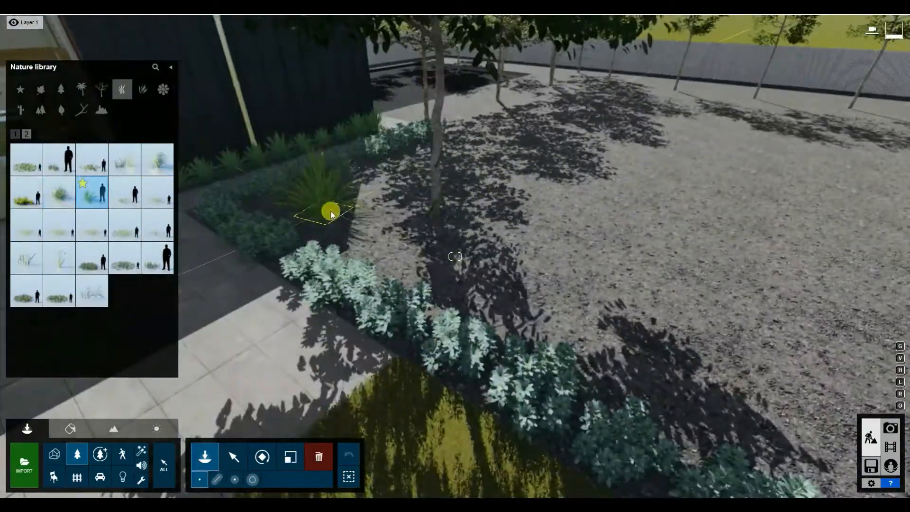
{"action": "left_click", "coordinate": [329, 216]}
{"action": "left_click", "coordinate": [505, 284]}
{"action": "right_click_drag", "start_coordinate": [515, 280], "coordinate": [463, 179]}
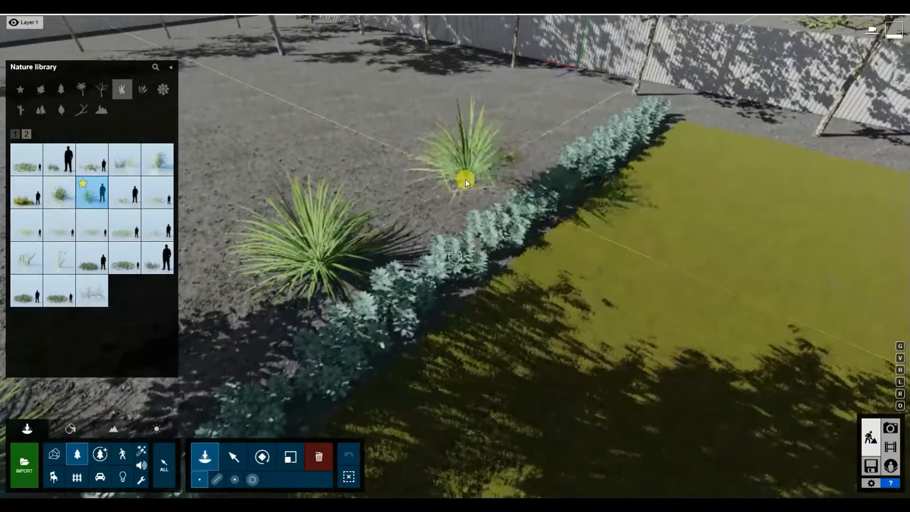
{"action": "left_click", "coordinate": [464, 180]}
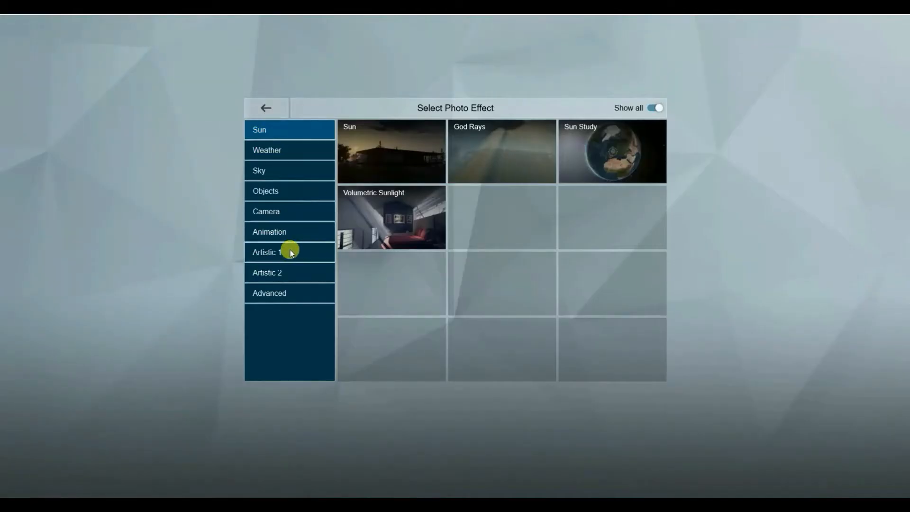
Add the Reflection effect to photo 1 with Speedray reflections on, and add another effect that changes the sky and lighting.
{"action": "left_click", "coordinate": [288, 292]}
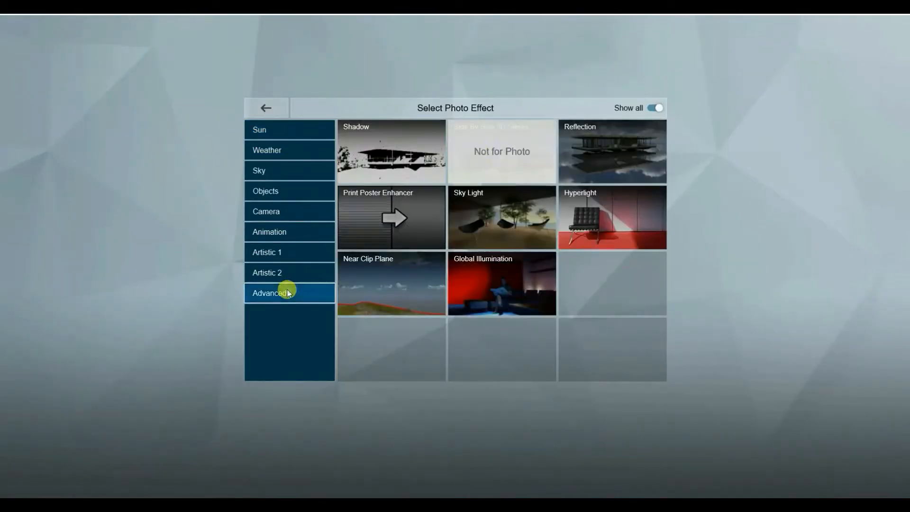
{"action": "left_click", "coordinate": [604, 152]}
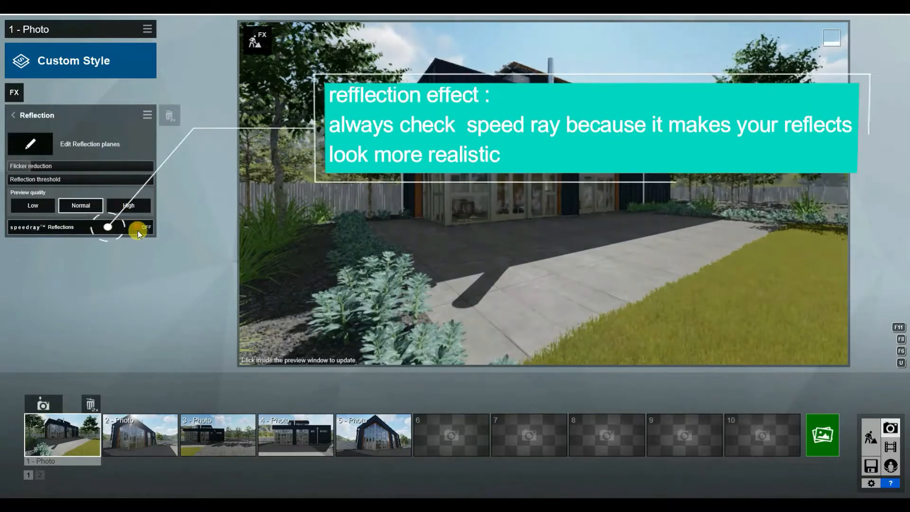
{"action": "left_click", "coordinate": [139, 227]}
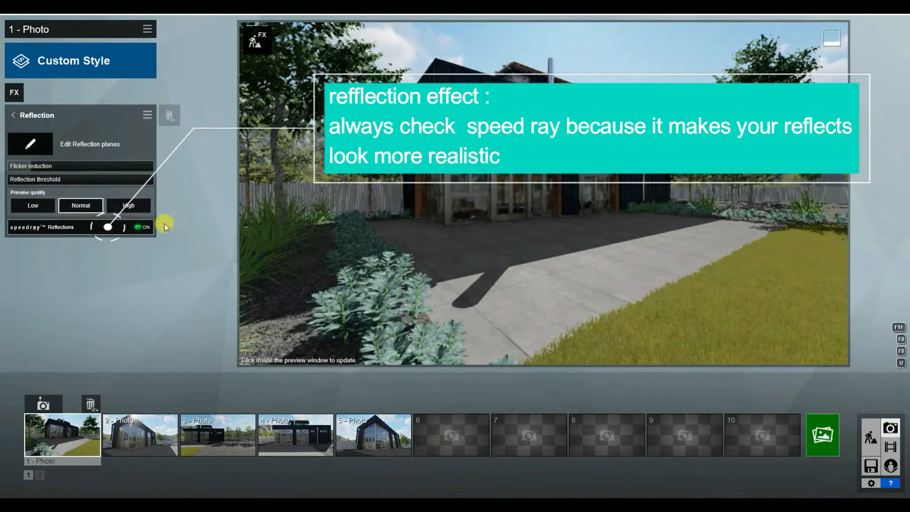
{"action": "left_click", "coordinate": [500, 178]}
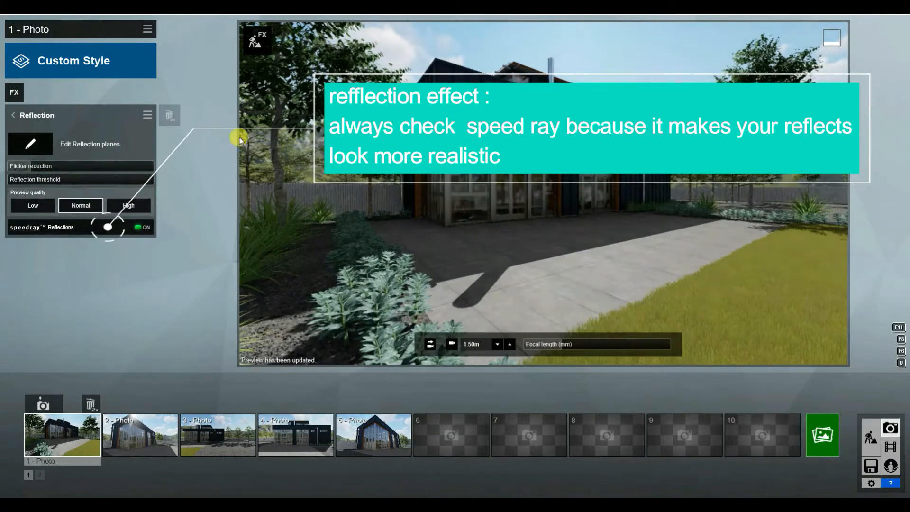
{"action": "left_click", "coordinate": [14, 92]}
{"action": "left_click", "coordinate": [603, 160]}
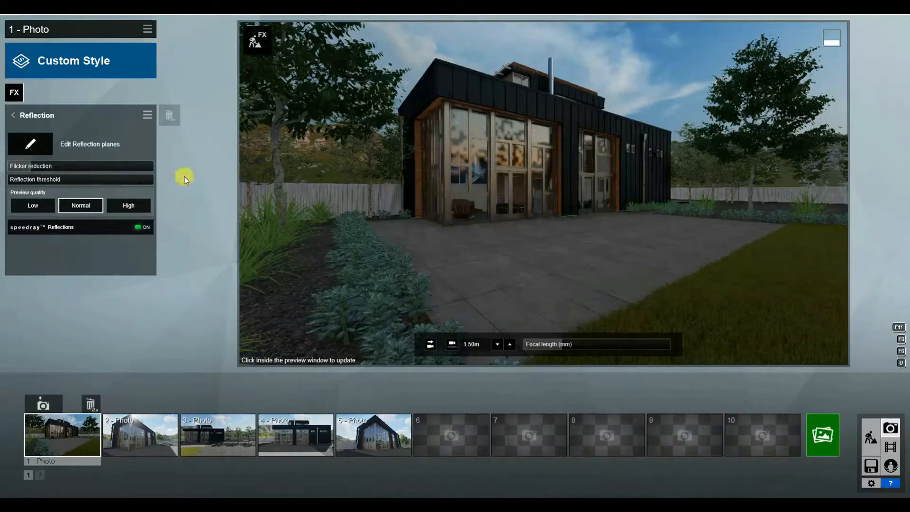
Edit the reflection planes and add two planes covering the window glass of the front facade.
{"action": "left_click", "coordinate": [38, 145]}
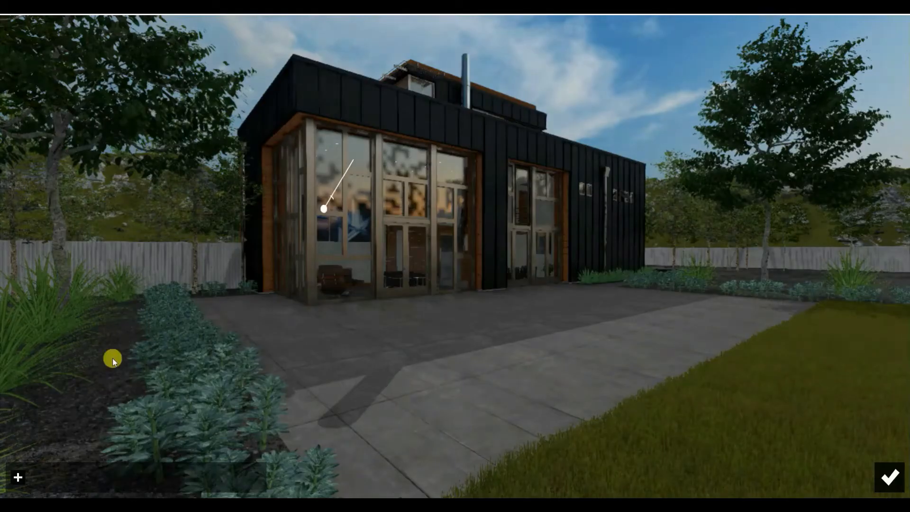
{"action": "left_click", "coordinate": [23, 479]}
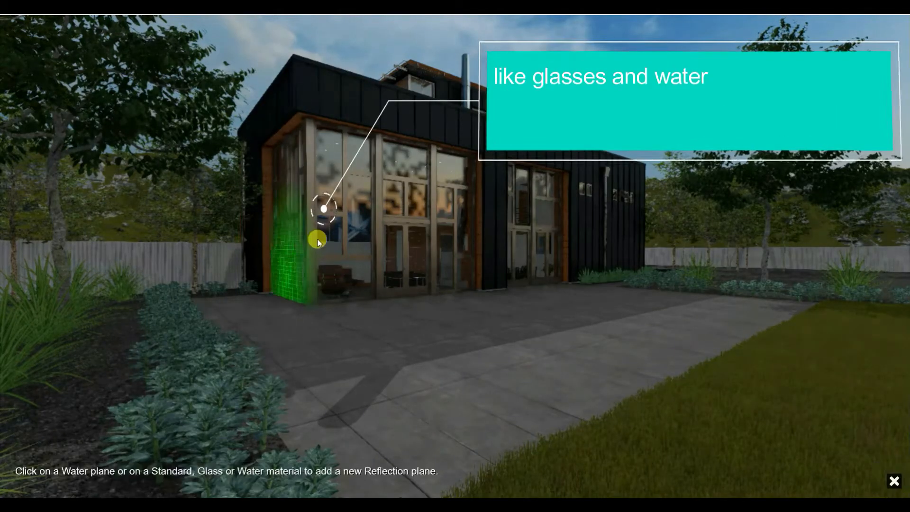
{"action": "left_click", "coordinate": [355, 224]}
{"action": "left_click", "coordinate": [44, 476]}
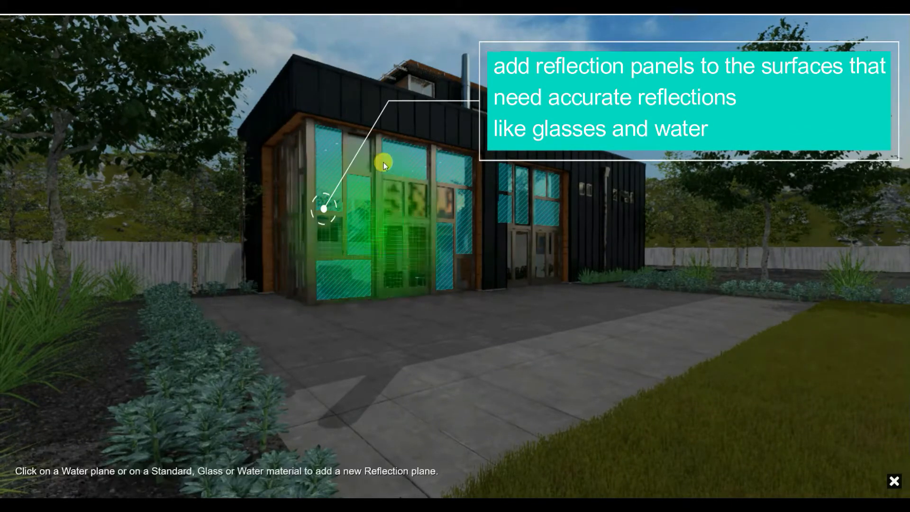
{"action": "left_click", "coordinate": [343, 212]}
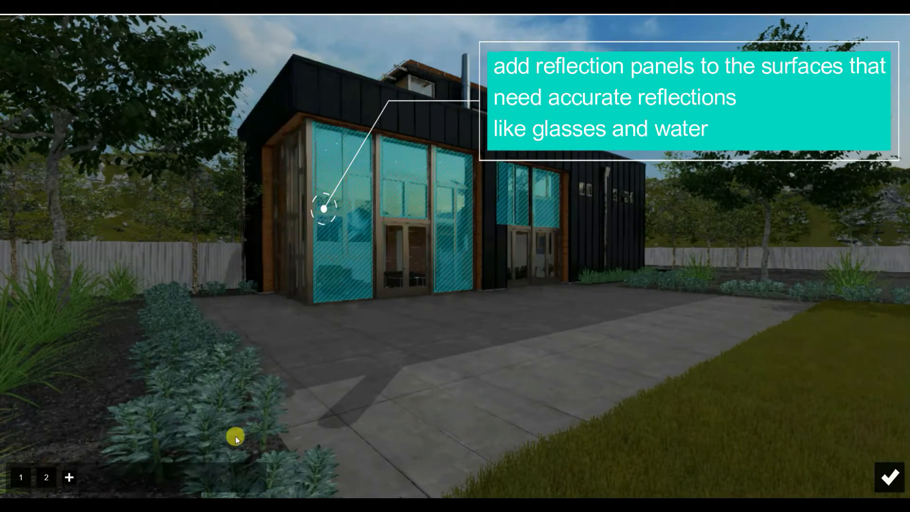
Add reflection planes to the side windows and the front door glass, and finish editing the planes.
{"action": "left_click", "coordinate": [71, 478]}
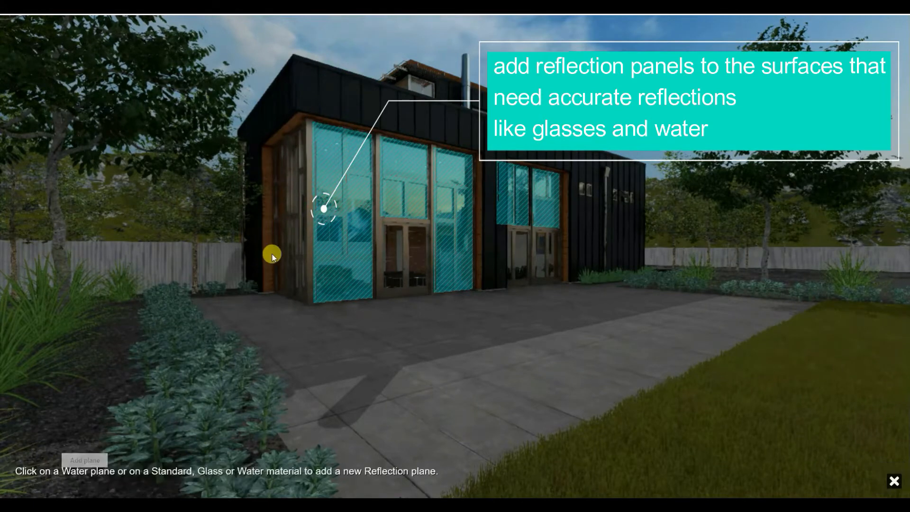
{"action": "left_click", "coordinate": [297, 230]}
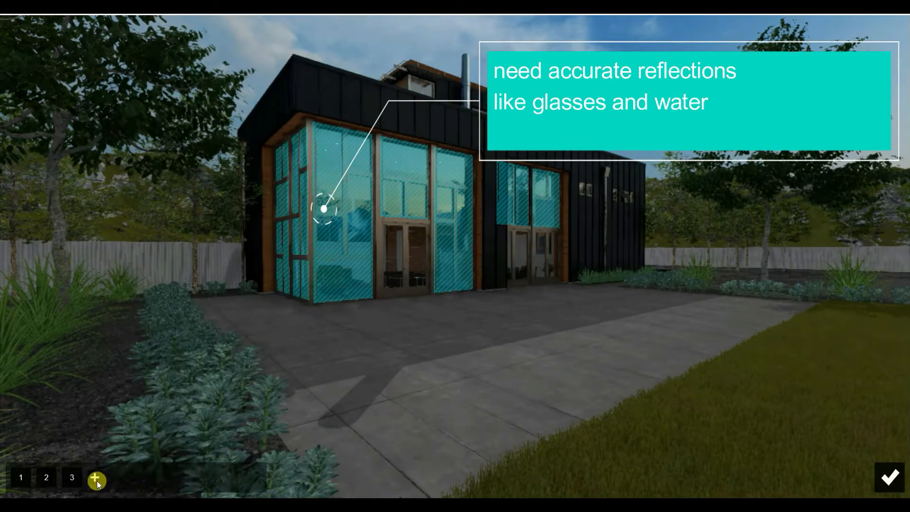
{"action": "left_click", "coordinate": [398, 242]}
{"action": "left_click", "coordinate": [889, 478]}
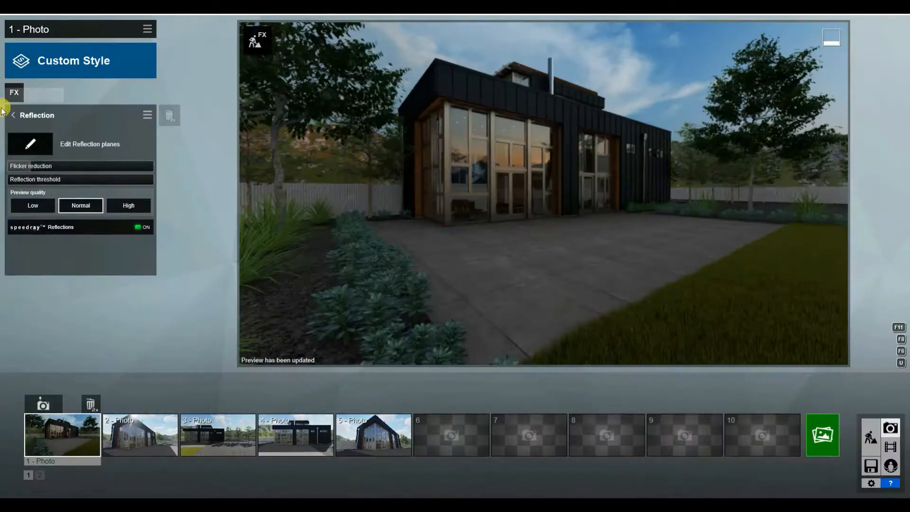
Add the Shadow effect to photo 1 with soft and fine detail shadows on, and lower its brightness to 0.0.
{"action": "left_click", "coordinate": [15, 92]}
{"action": "left_click", "coordinate": [440, 155]}
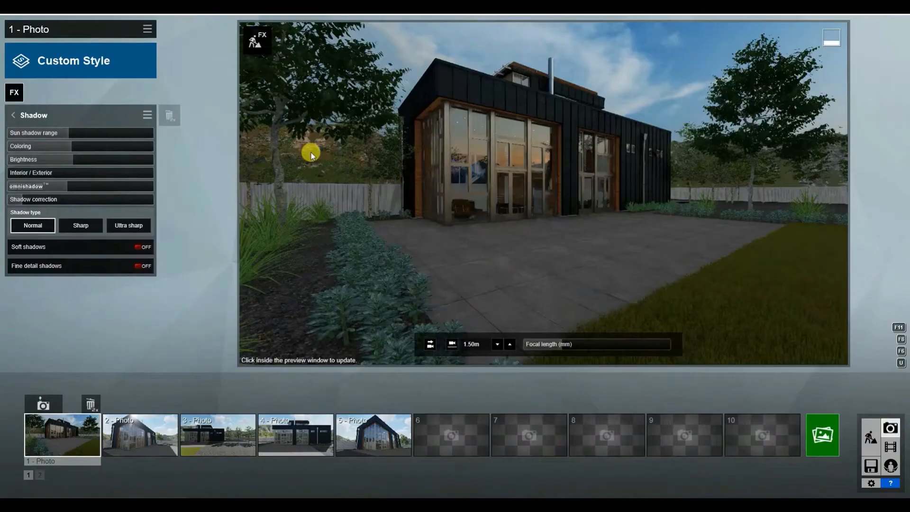
{"action": "left_click", "coordinate": [140, 247]}
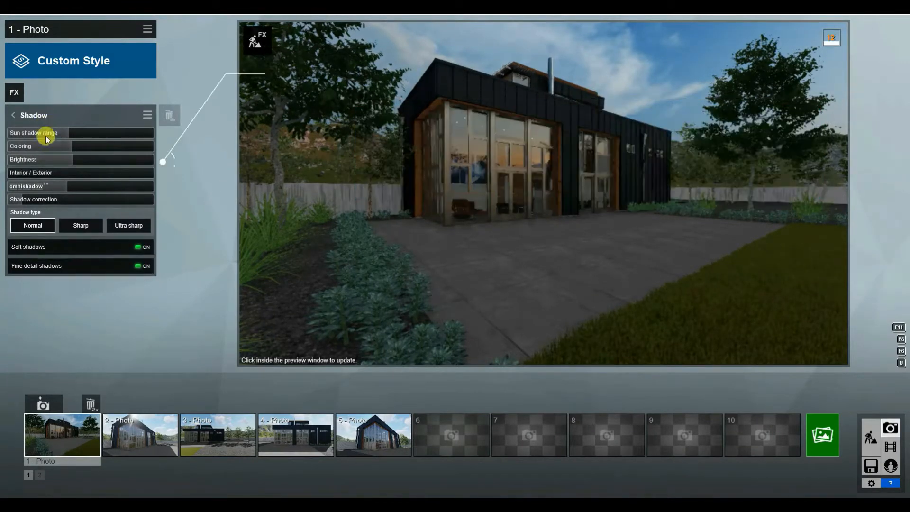
{"action": "left_click_drag", "start_coordinate": [64, 162], "coordinate": [36, 162]}
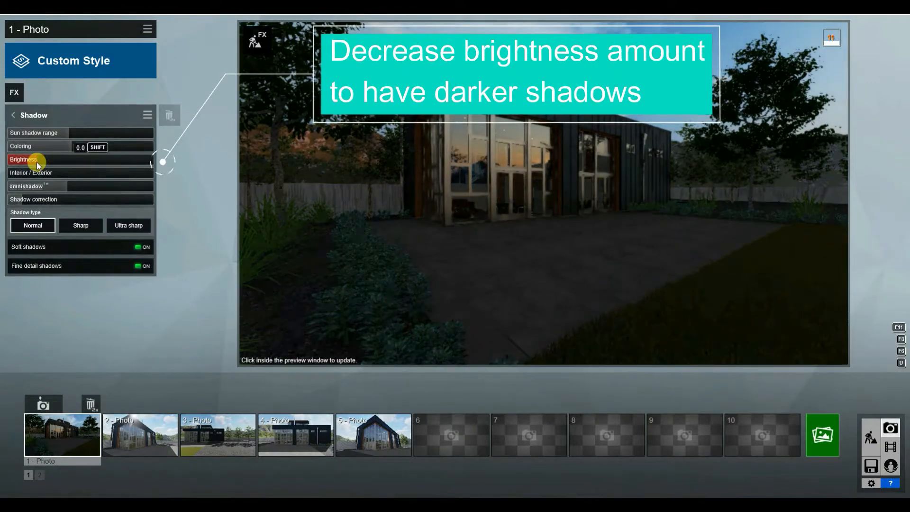
{"action": "left_click", "coordinate": [474, 172]}
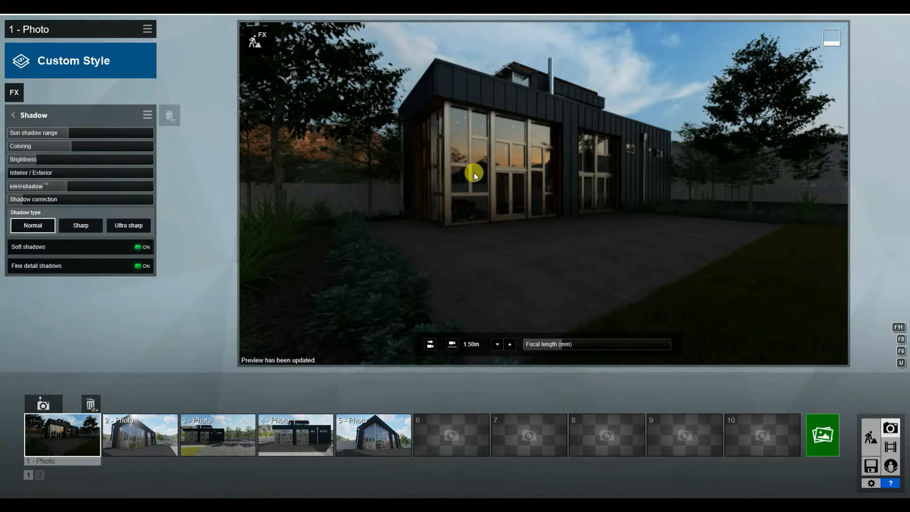
Raise the shadow's Interior/Exterior setting to about three quarters of its range and slightly increase Omnishadow.
{"action": "left_click_drag", "start_coordinate": [95, 172], "coordinate": [121, 172]}
{"action": "left_click", "coordinate": [491, 177]}
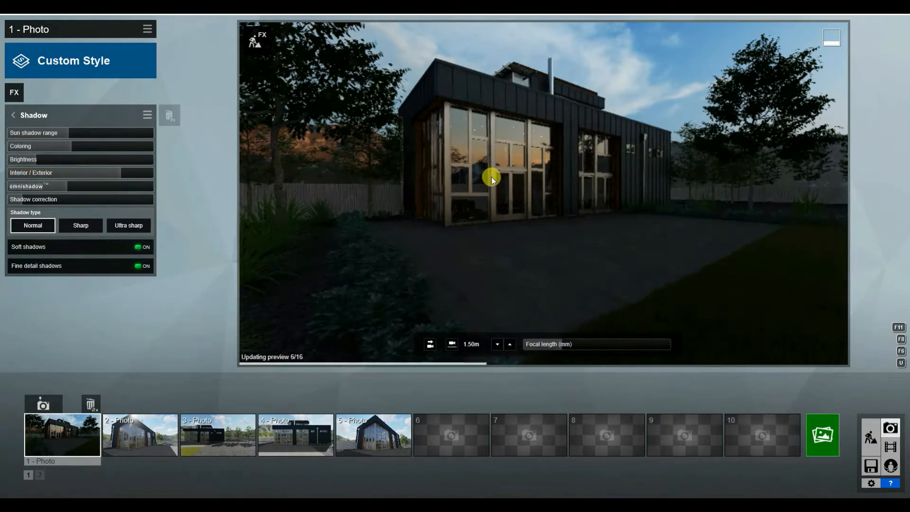
{"action": "left_click_drag", "start_coordinate": [67, 187], "coordinate": [79, 187]}
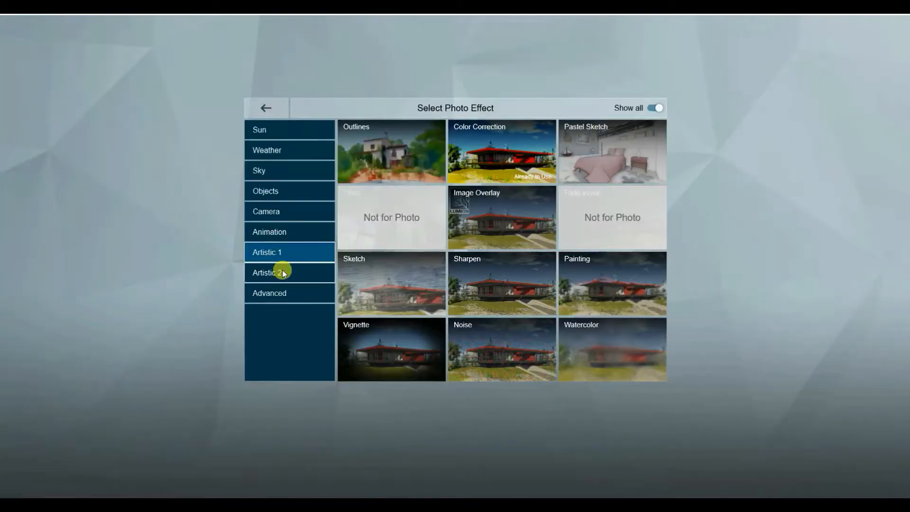
Add the Precipitation effect to photo 6 and set the precipitation phase to about 0.4.
{"action": "left_click", "coordinate": [280, 271]}
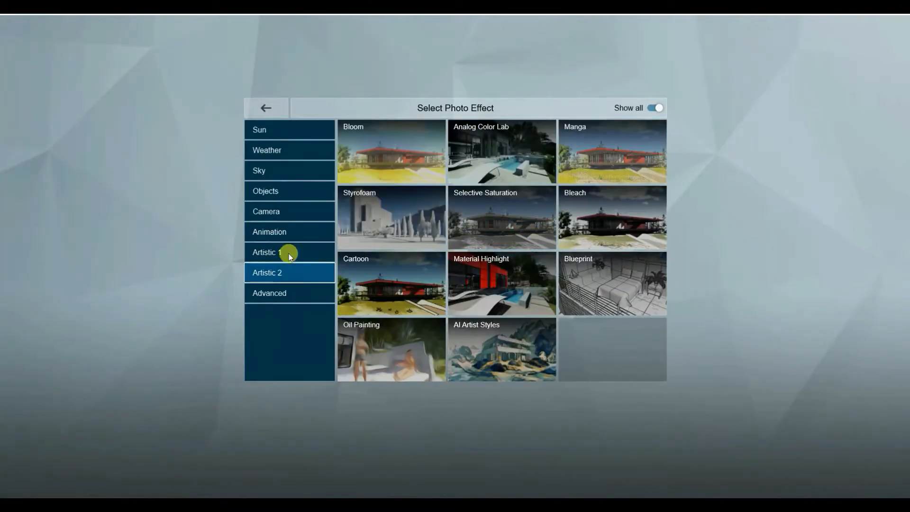
{"action": "left_click", "coordinate": [294, 151]}
{"action": "left_click", "coordinate": [589, 149]}
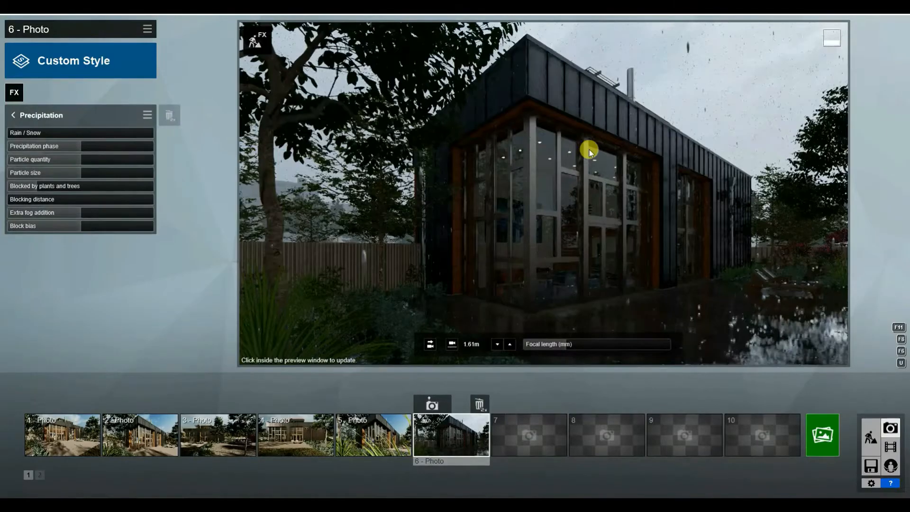
{"action": "left_click_drag", "start_coordinate": [75, 147], "coordinate": [53, 149]}
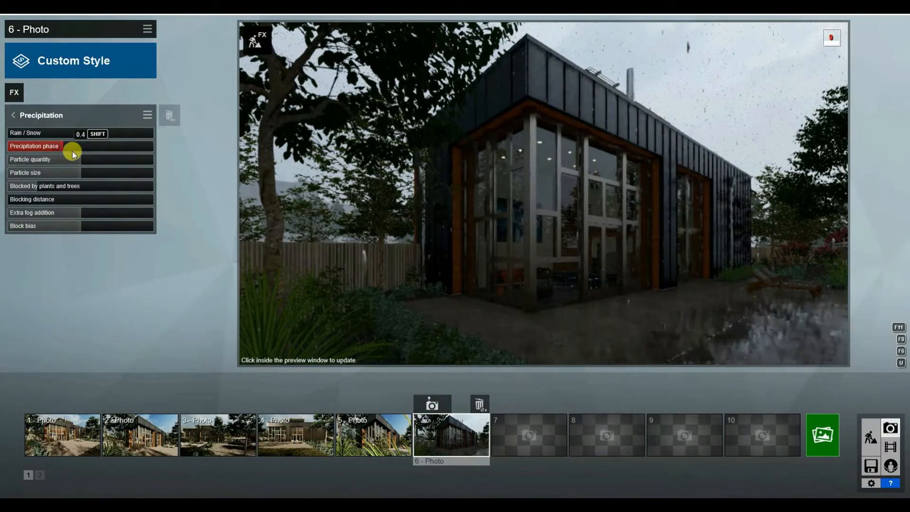
Reduce the precipitation's particle quantity to zero and particle size to 0.0, and update the photo preview.
{"action": "left_click_drag", "start_coordinate": [64, 161], "coordinate": [1, 163]}
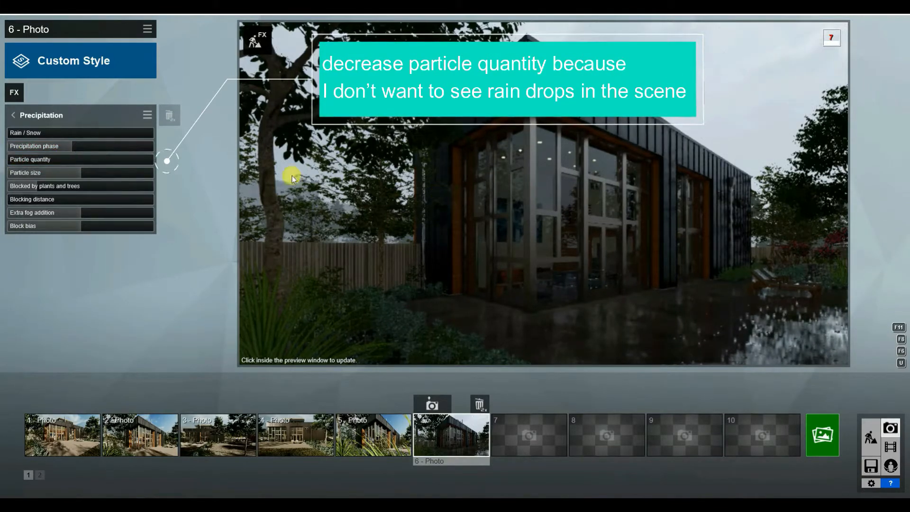
{"action": "left_click_drag", "start_coordinate": [72, 173], "coordinate": [8, 184]}
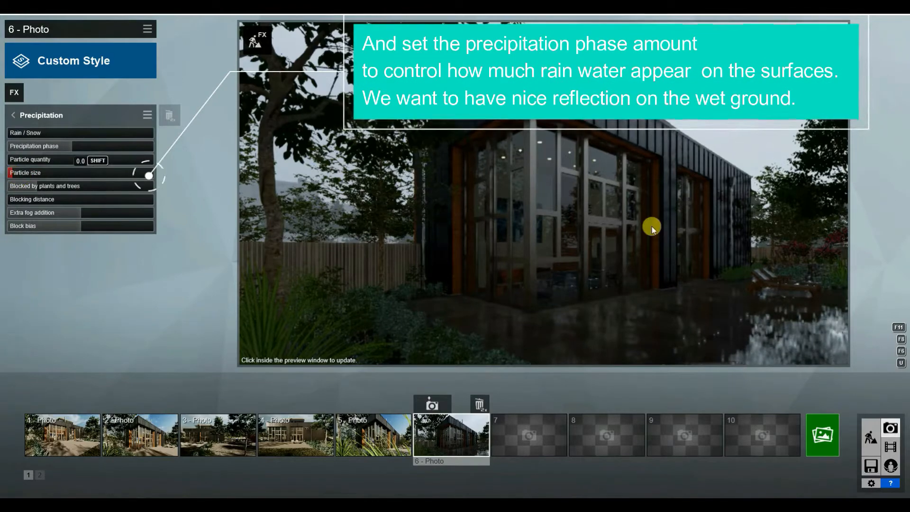
{"action": "left_click", "coordinate": [662, 238]}
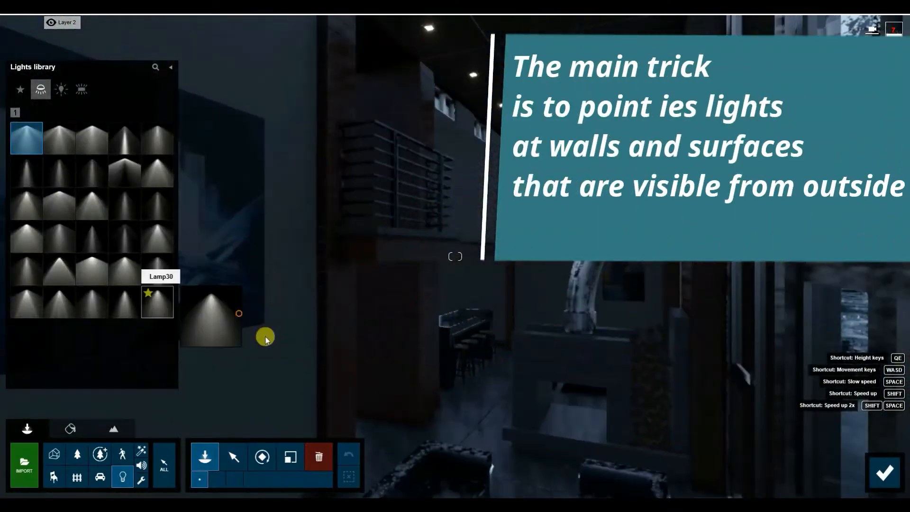
Place a Lamp30 spotlight on the window frame inside the house and tilt it toward the interior wall with the paintings.
{"action": "left_click", "coordinate": [157, 303]}
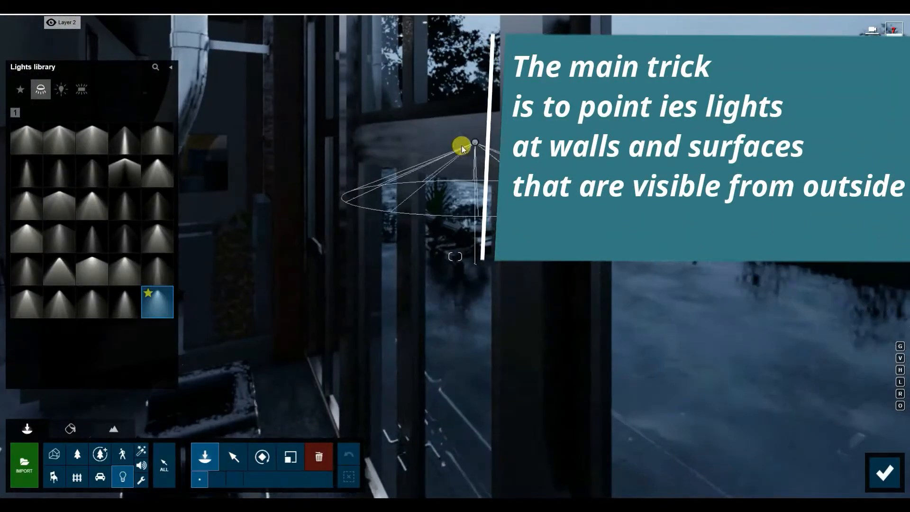
{"action": "left_click", "coordinate": [463, 148]}
{"action": "left_click", "coordinate": [234, 457]}
{"action": "left_click_drag", "start_coordinate": [446, 471], "coordinate": [413, 471]}
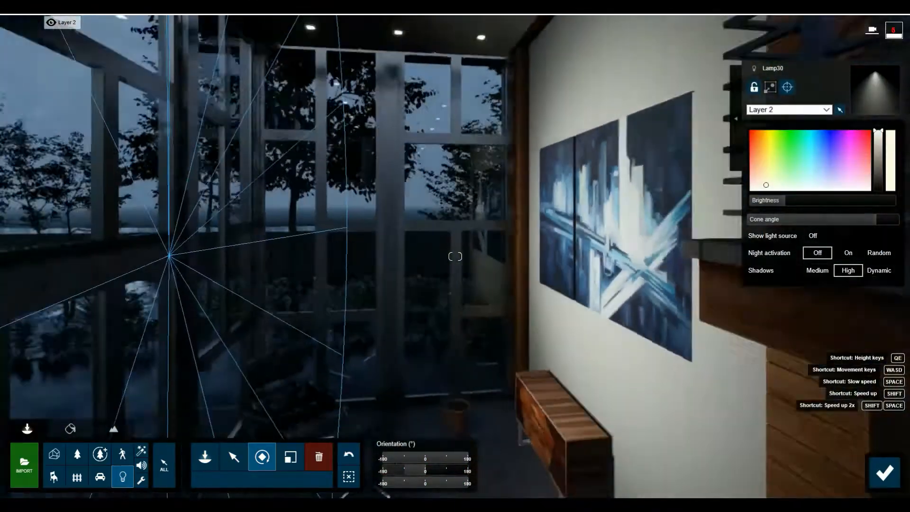
Reposition the Lamp30 spotlight along the glass facade near the chimney pipe and preview the lighting in photo 6.
{"action": "left_click", "coordinate": [234, 457]}
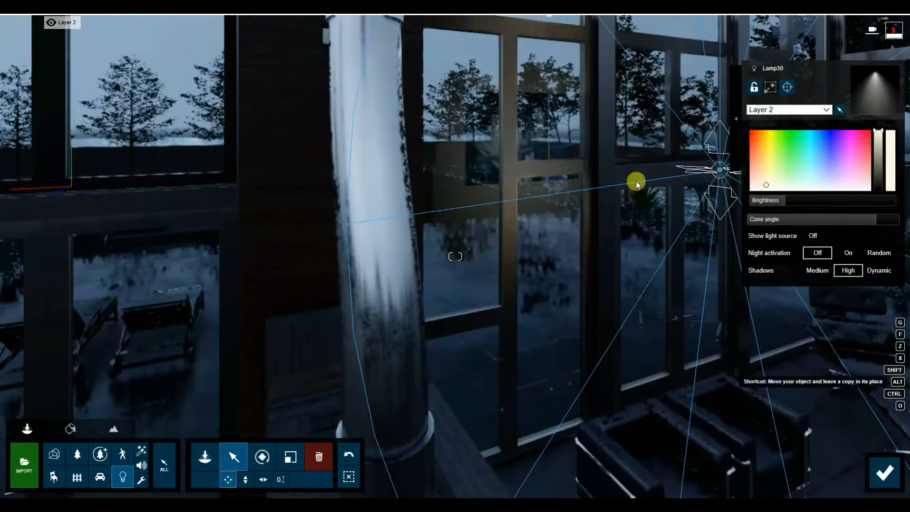
{"action": "left_click_drag", "start_coordinate": [636, 181], "coordinate": [306, 199]}
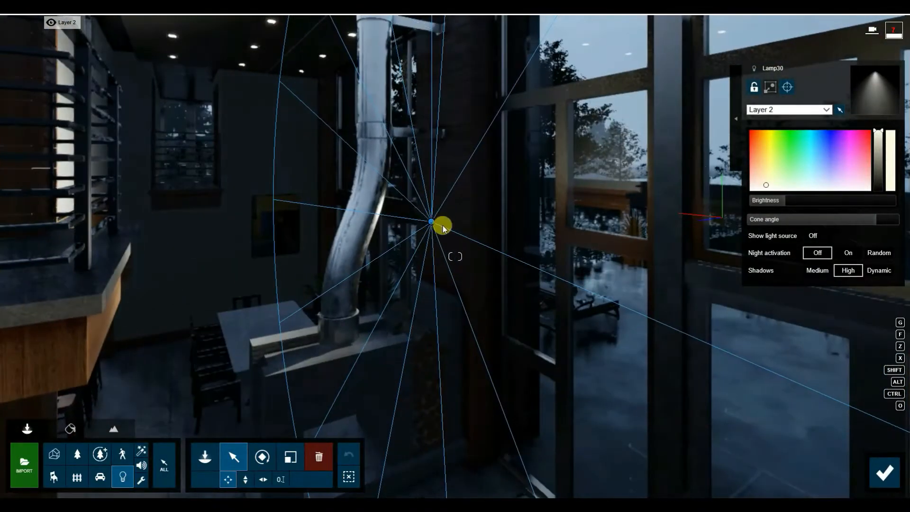
{"action": "left_click_drag", "start_coordinate": [443, 228], "coordinate": [463, 229]}
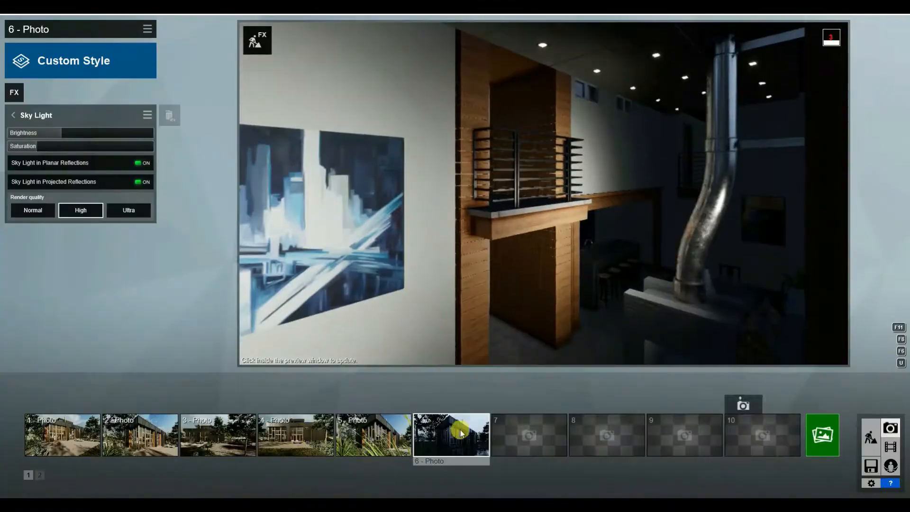
{"action": "left_click", "coordinate": [461, 432]}
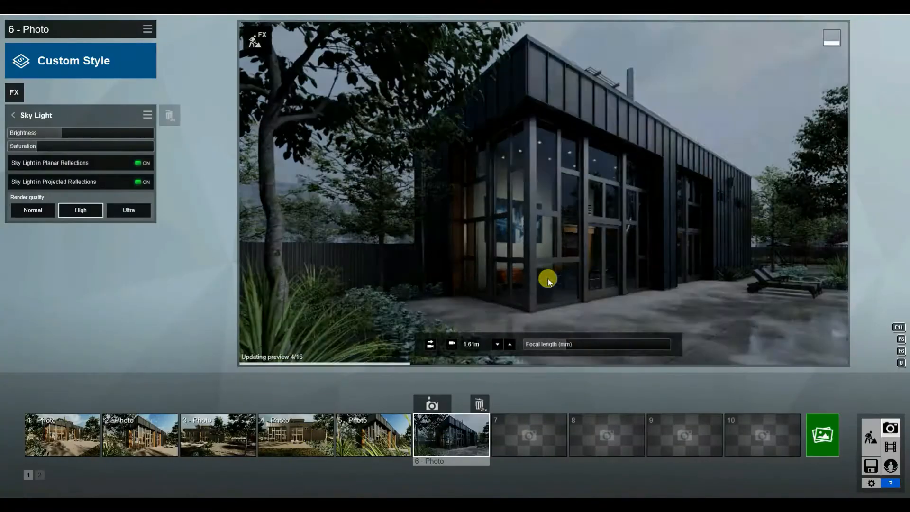
Tilt and position a warm Lamp03 light by the dining table's glass doors to light the walls, and check it in photo mode.
{"action": "left_click", "coordinate": [869, 437]}
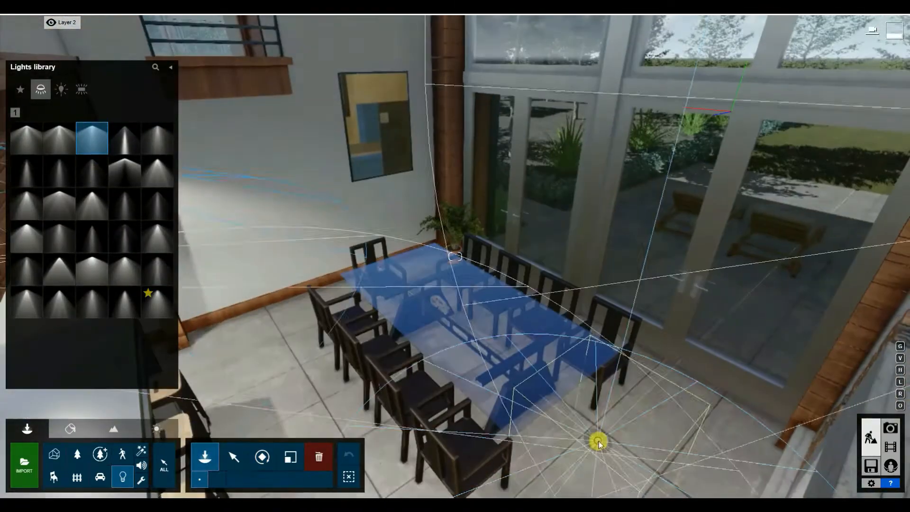
{"action": "mouse_move", "coordinate": [445, 469]}
{"action": "left_mouse_down"}
{"action": "mouse_move", "coordinate": [431, 467]}
{"action": "mouse_move", "coordinate": [457, 467]}
{"action": "left_mouse_up"}
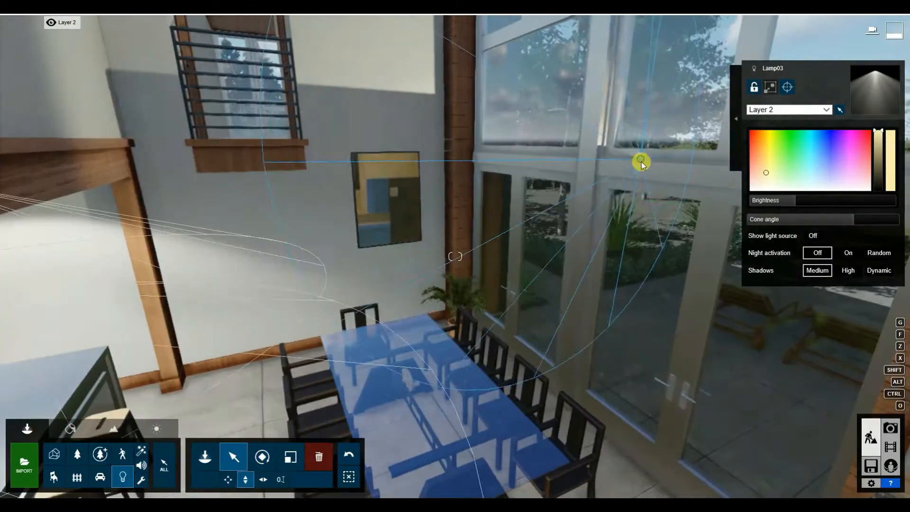
{"action": "left_click_drag", "start_coordinate": [592, 180], "coordinate": [484, 213]}
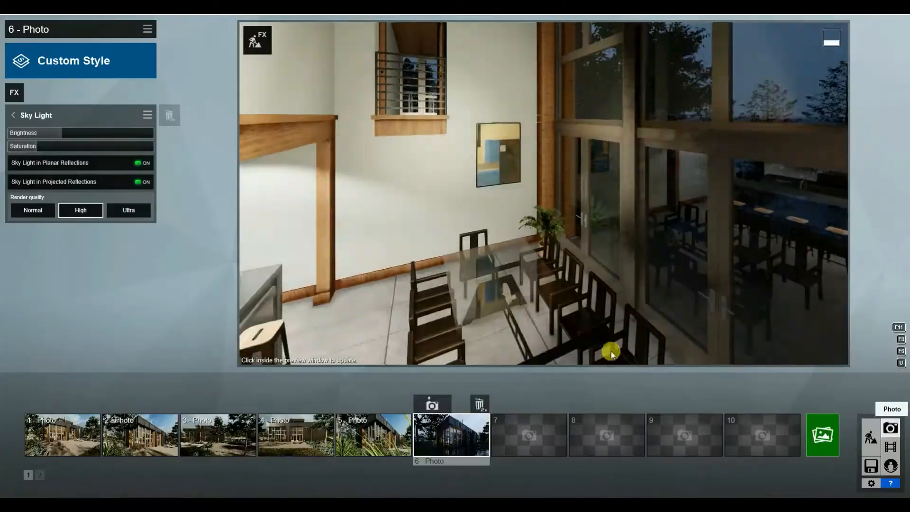
{"action": "left_click", "coordinate": [611, 353]}
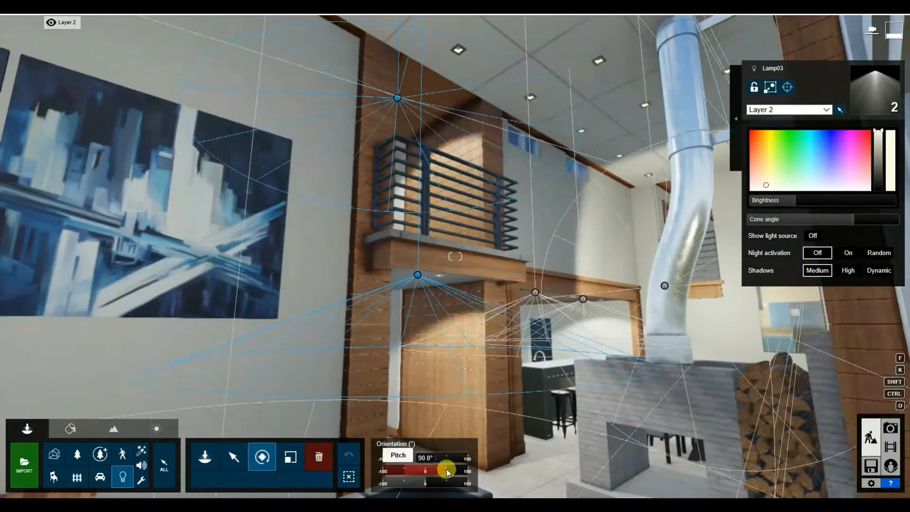
Rotate the two Lamp03 lights above and below the balcony to a pitch of 112° and adjust their brightness.
{"action": "left_click_drag", "start_coordinate": [443, 472], "coordinate": [459, 459]}
{"action": "left_click", "coordinate": [451, 470]}
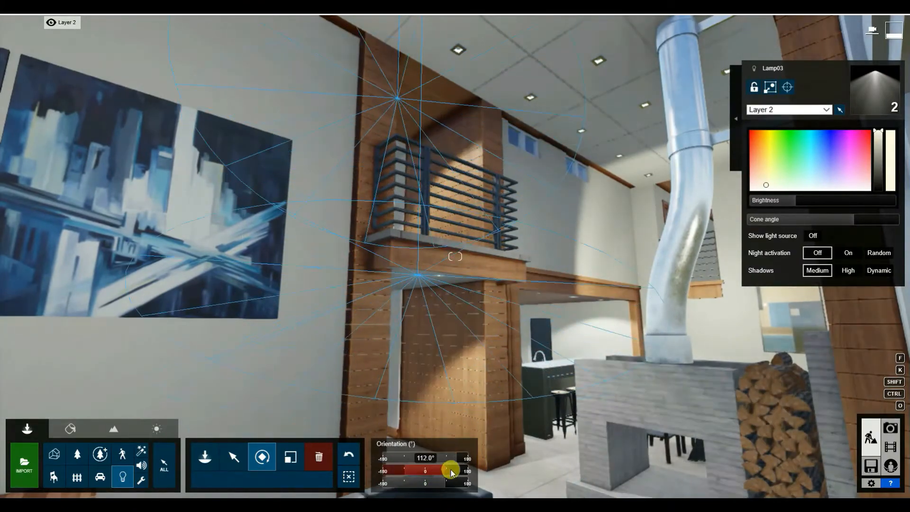
{"action": "left_click", "coordinate": [788, 202]}
Try moving the lamp above the balcony, undo that move, and lower the lamp beneath the balcony vertically.
{"action": "key", "text": "m"}
{"action": "left_click_drag", "start_coordinate": [399, 99], "coordinate": [410, 156]}
{"action": "left_click", "coordinate": [348, 454]}
{"action": "left_click", "coordinate": [245, 479]}
{"action": "left_click_drag", "start_coordinate": [417, 278], "coordinate": [417, 311]}
Increase the brightness of the selected interior lamps and widen their cone angle.
{"action": "left_click", "coordinate": [399, 98]}
{"action": "left_click", "coordinate": [786, 200]}
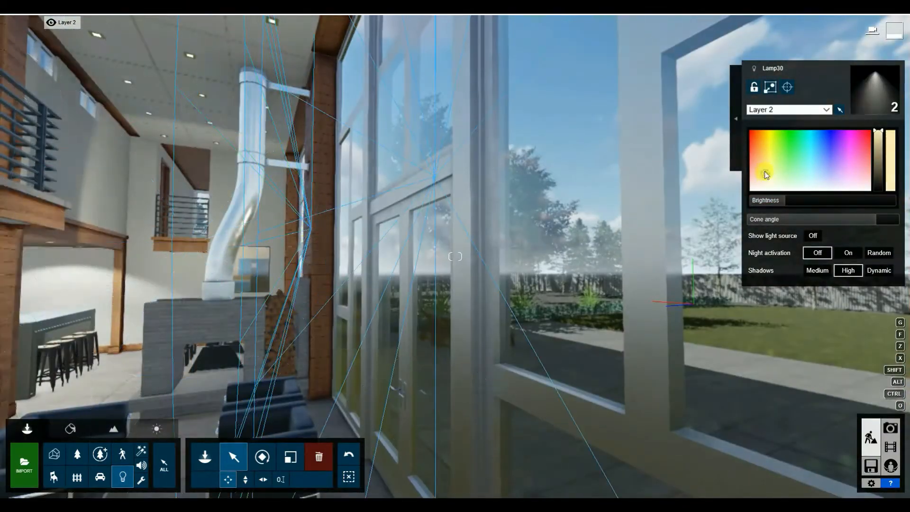
{"action": "left_click_drag", "start_coordinate": [784, 200], "coordinate": [805, 197]}
{"action": "left_click_drag", "start_coordinate": [853, 219], "coordinate": [888, 216]}
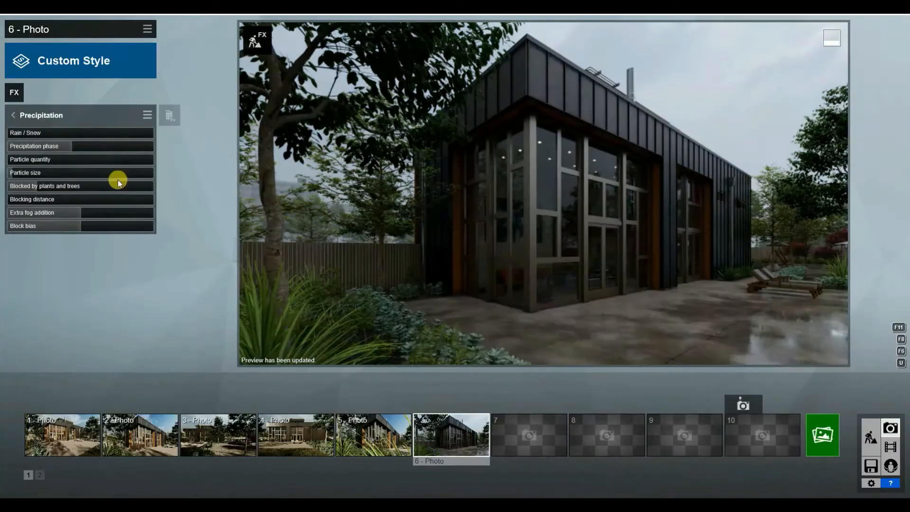
Open photo 6's Color Correction effect, lower the temperature slightly for cooler night colors, and update the preview.
{"action": "left_click", "coordinate": [14, 93]}
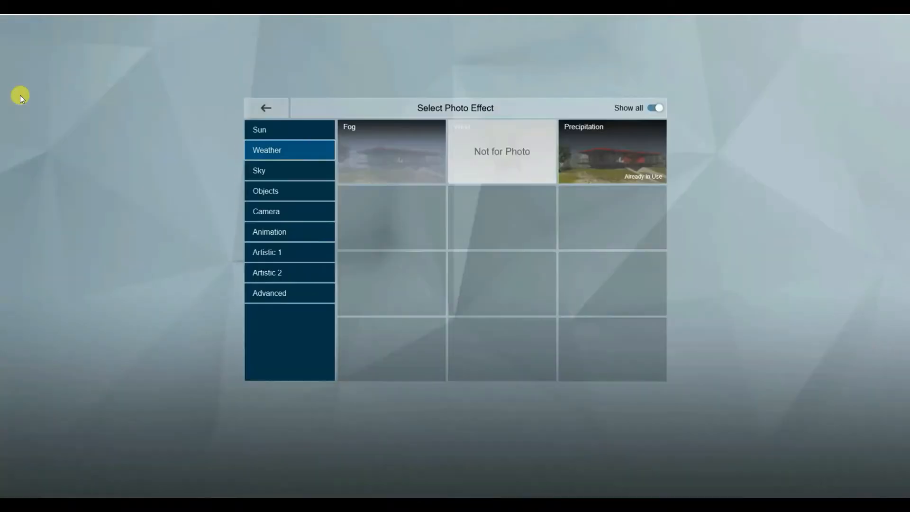
{"action": "left_click", "coordinate": [265, 295]}
{"action": "left_click", "coordinate": [271, 252]}
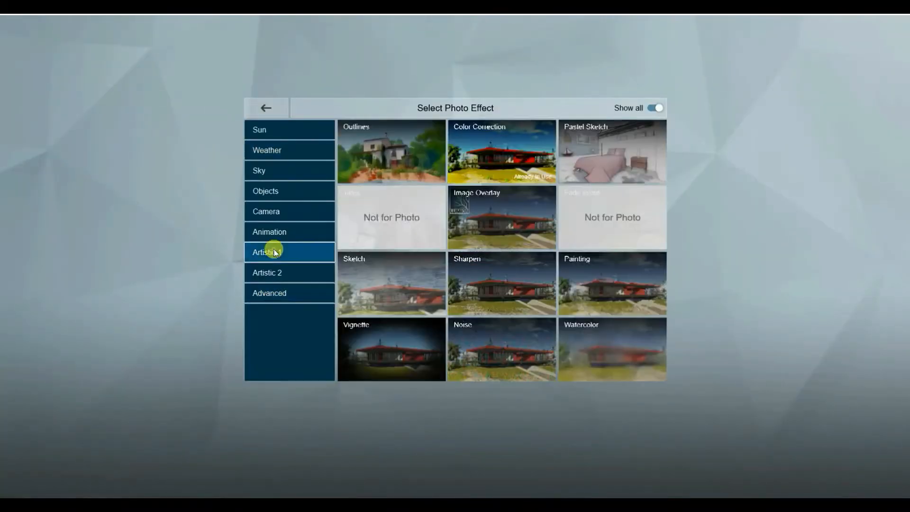
{"action": "left_click", "coordinate": [516, 146]}
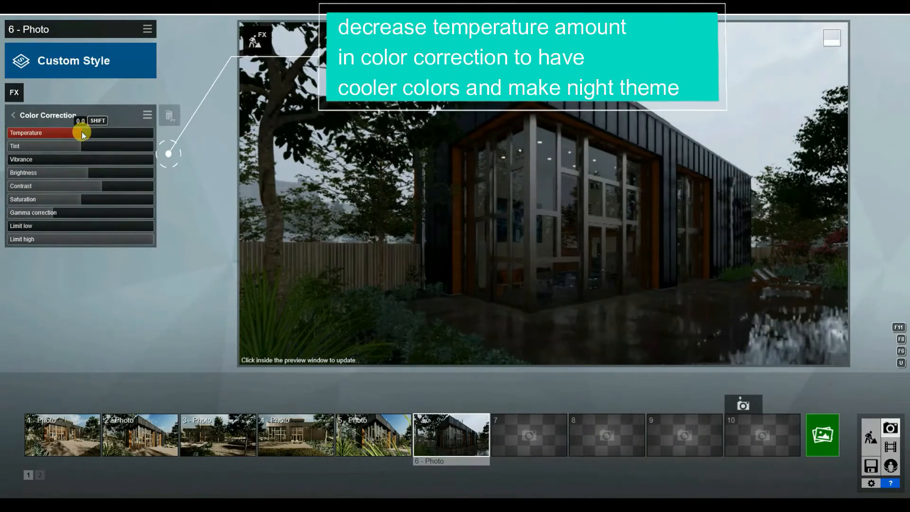
{"action": "left_click_drag", "start_coordinate": [81, 131], "coordinate": [81, 132]}
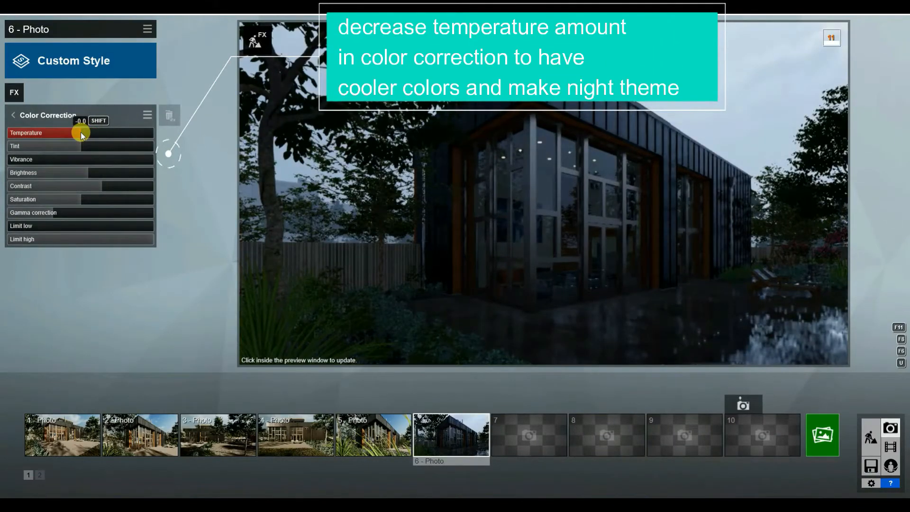
{"action": "left_click", "coordinate": [681, 204]}
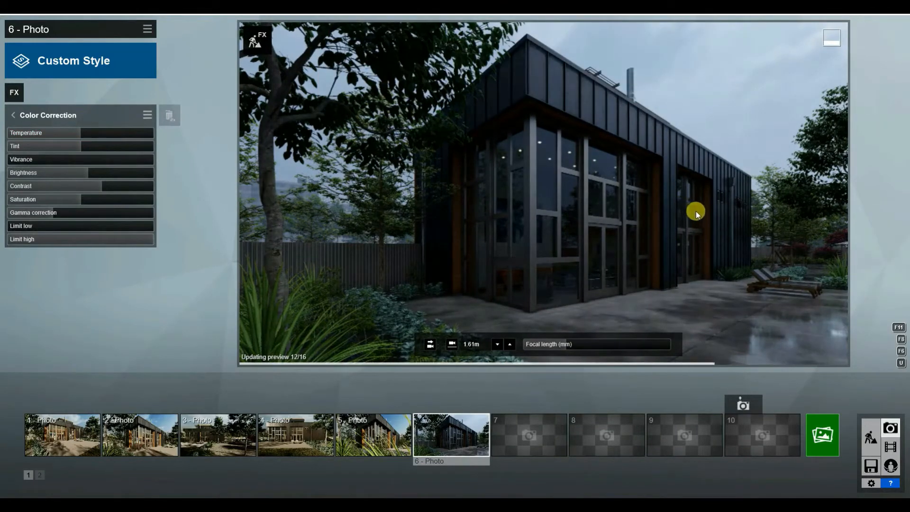
Darken the sky in photo 6's Real Skies effect by setting brightness to about 1.0 and overall brightness to 0.9.
{"action": "left_click", "coordinate": [14, 93]}
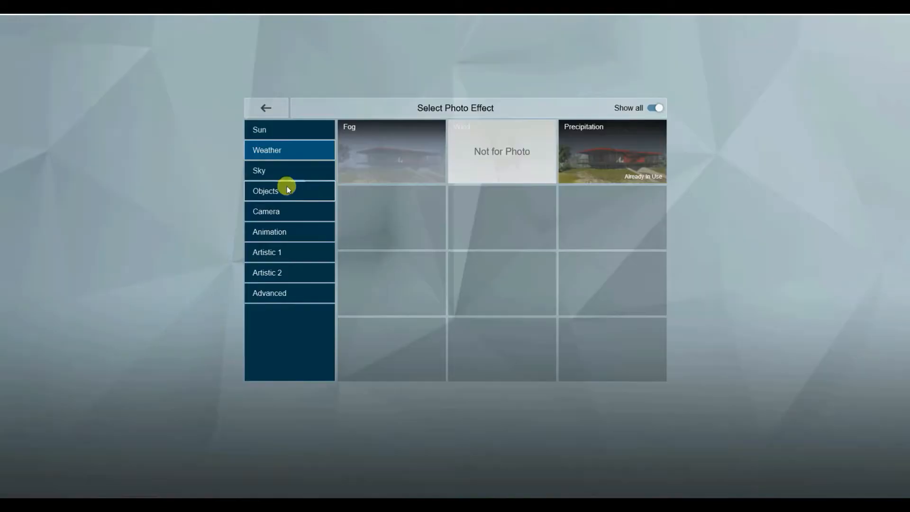
{"action": "left_click", "coordinate": [280, 179]}
{"action": "left_click", "coordinate": [522, 177]}
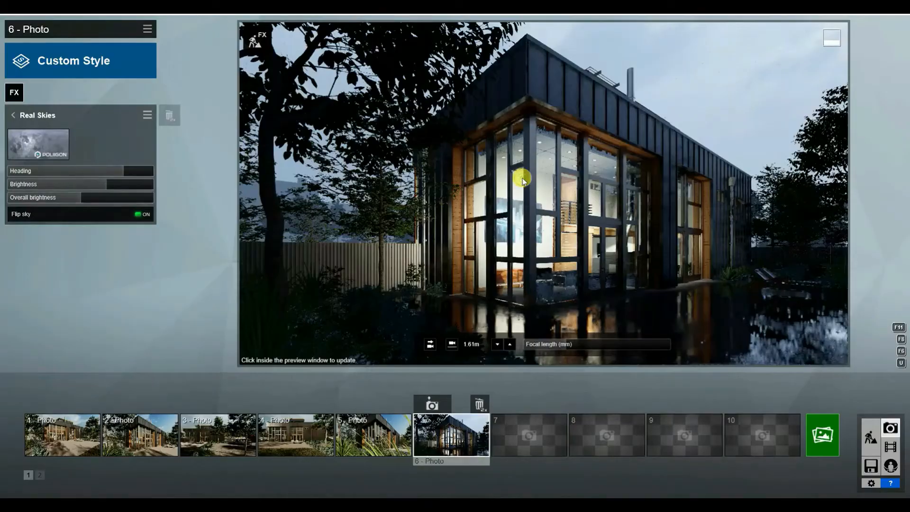
{"action": "left_click_drag", "start_coordinate": [96, 183], "coordinate": [79, 184]}
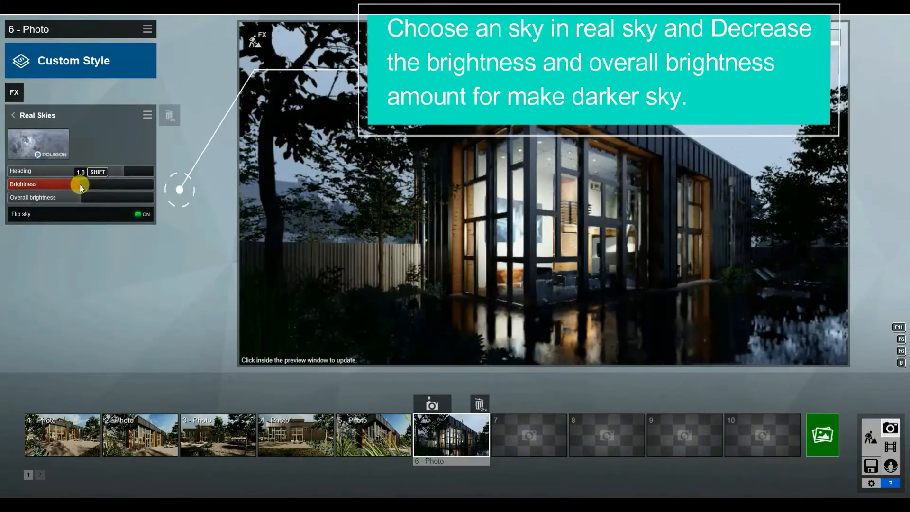
{"action": "left_click", "coordinate": [78, 198]}
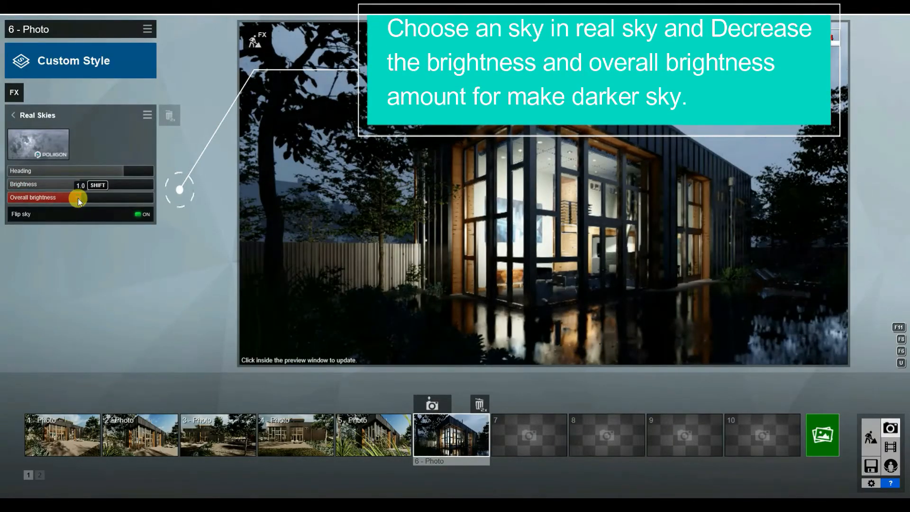
{"action": "left_click_drag", "start_coordinate": [78, 199], "coordinate": [74, 198]}
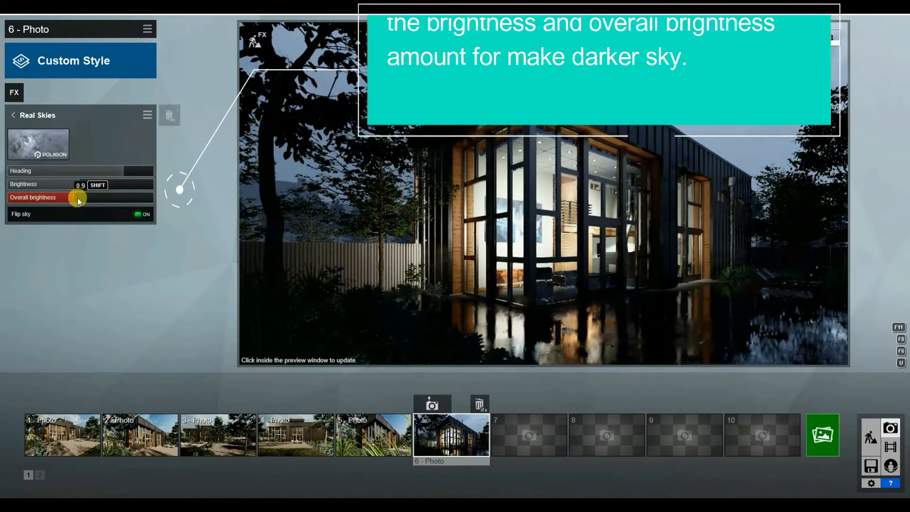
Update photo 6's preview, then set the Sky Light effect's brightness to about 0.5 and saturation to 0.6 for the night scene.
{"action": "left_click", "coordinate": [693, 229]}
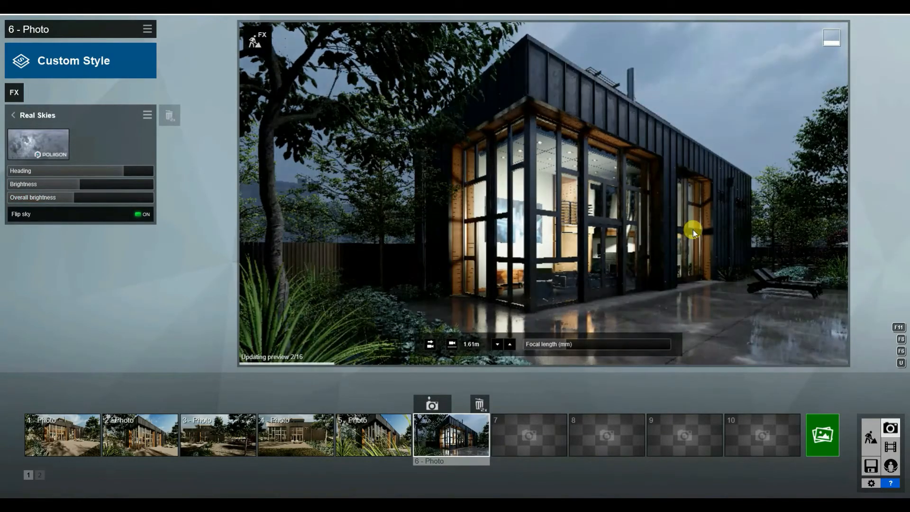
{"action": "left_click", "coordinate": [14, 115]}
{"action": "left_click", "coordinate": [32, 258]}
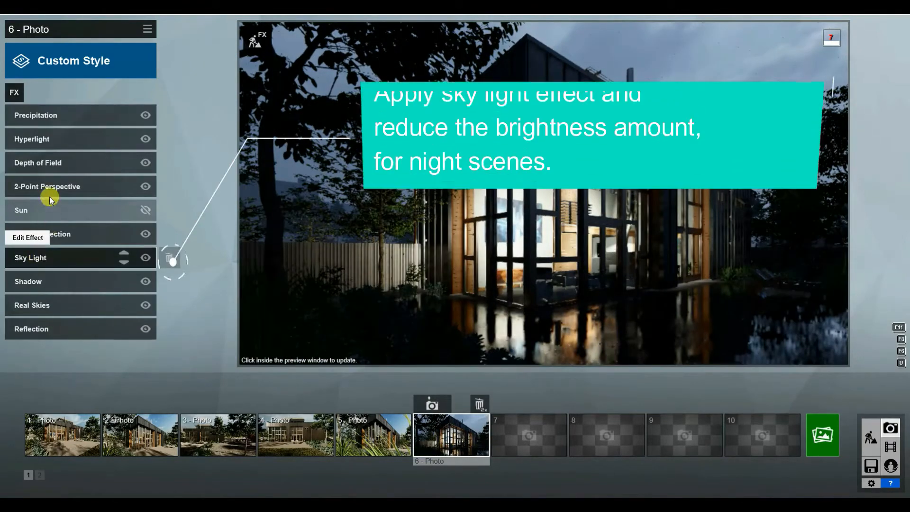
{"action": "left_click_drag", "start_coordinate": [49, 132], "coordinate": [55, 148]}
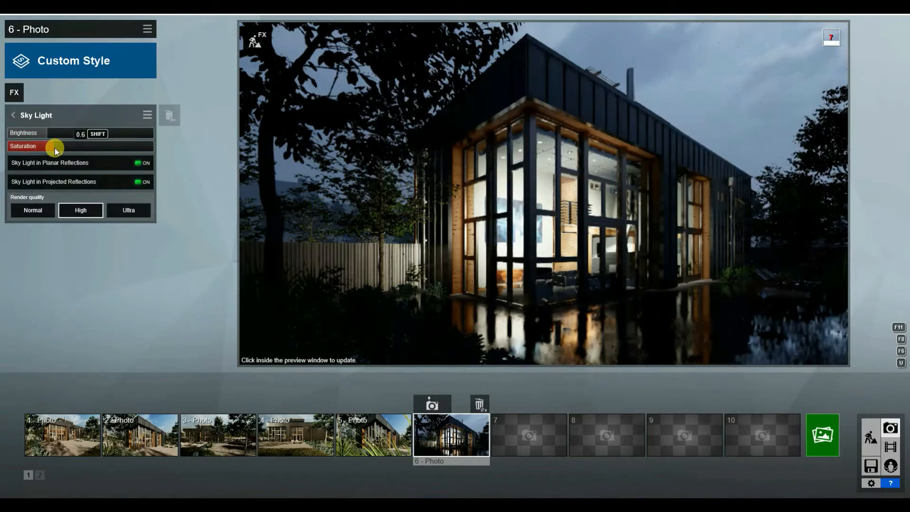
{"action": "left_click", "coordinate": [624, 226]}
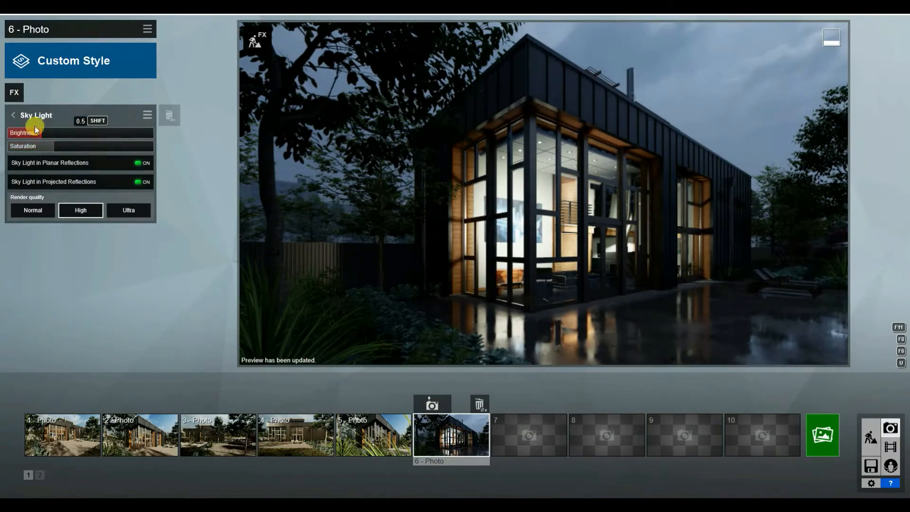
Add the Lens Flare camera effect to photo 6.
{"action": "left_click", "coordinate": [14, 94]}
{"action": "left_click", "coordinate": [304, 219]}
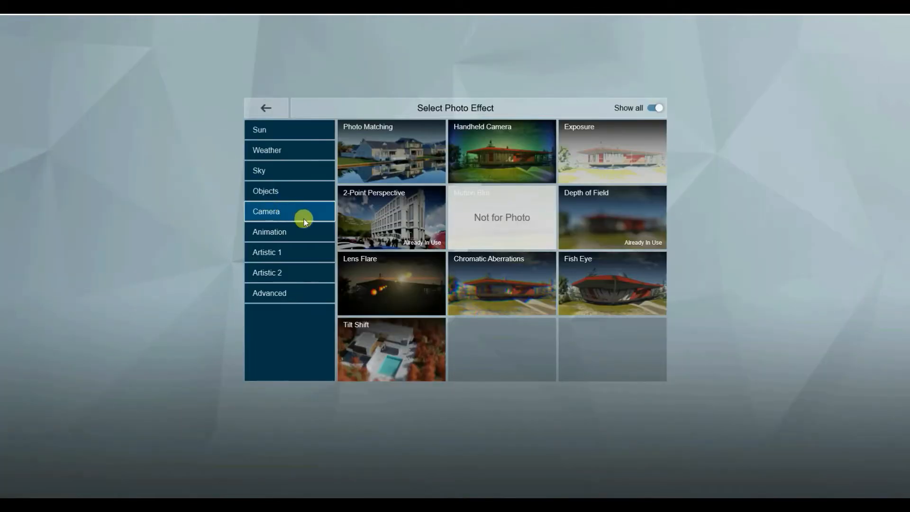
{"action": "left_click", "coordinate": [392, 284]}
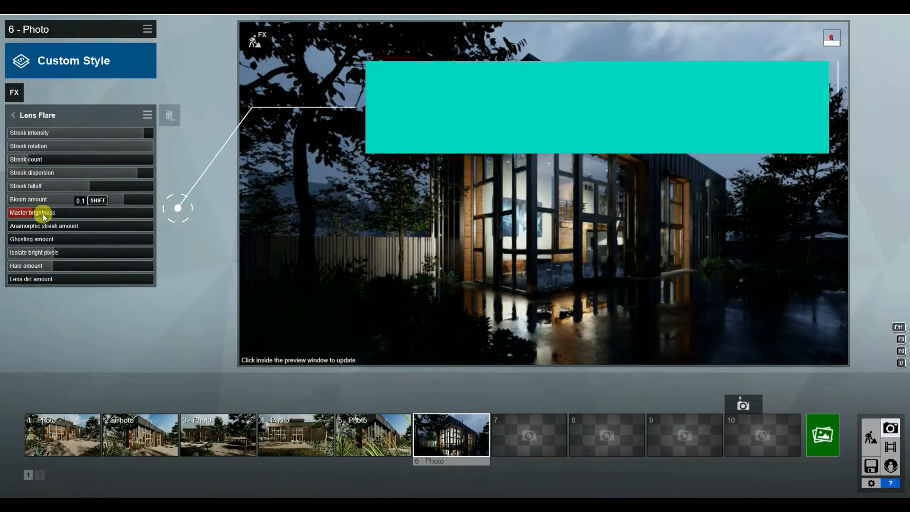
Reduce the Lens Flare effect's bloom amount and raise its master brightness for a glow around the lit windows.
{"action": "mouse_move", "coordinate": [66, 215]}
{"action": "left_mouse_down"}
{"action": "mouse_move", "coordinate": [92, 214]}
{"action": "mouse_move", "coordinate": [60, 214]}
{"action": "left_mouse_up"}
{"action": "left_click", "coordinate": [101, 201]}
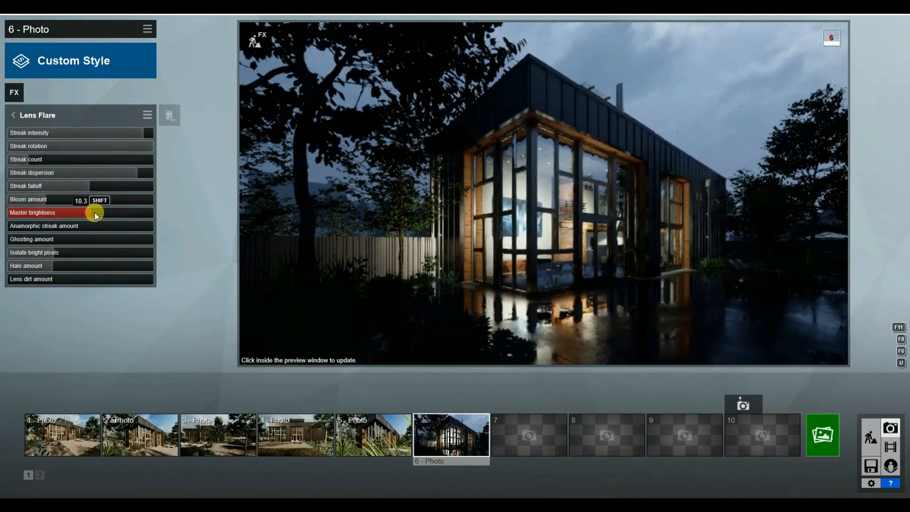
{"action": "left_click_drag", "start_coordinate": [95, 212], "coordinate": [99, 213]}
{"action": "left_click_drag", "start_coordinate": [99, 213], "coordinate": [119, 216]}
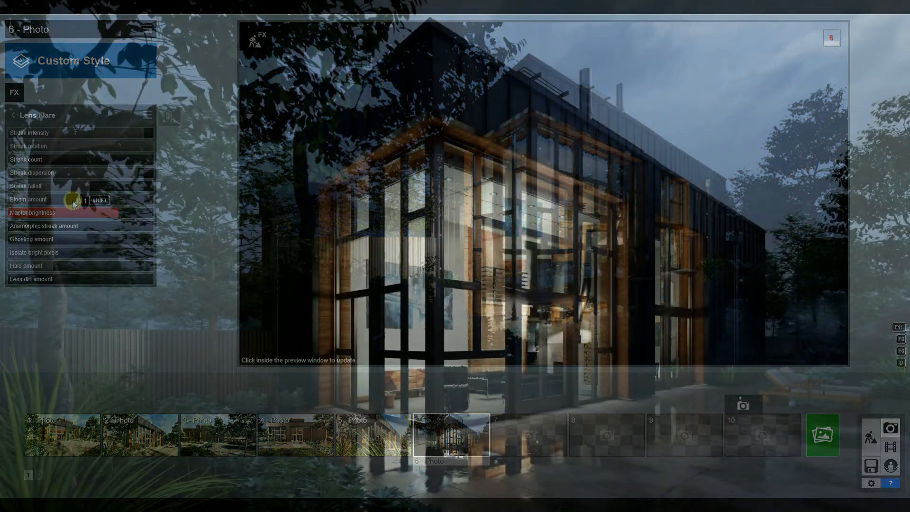